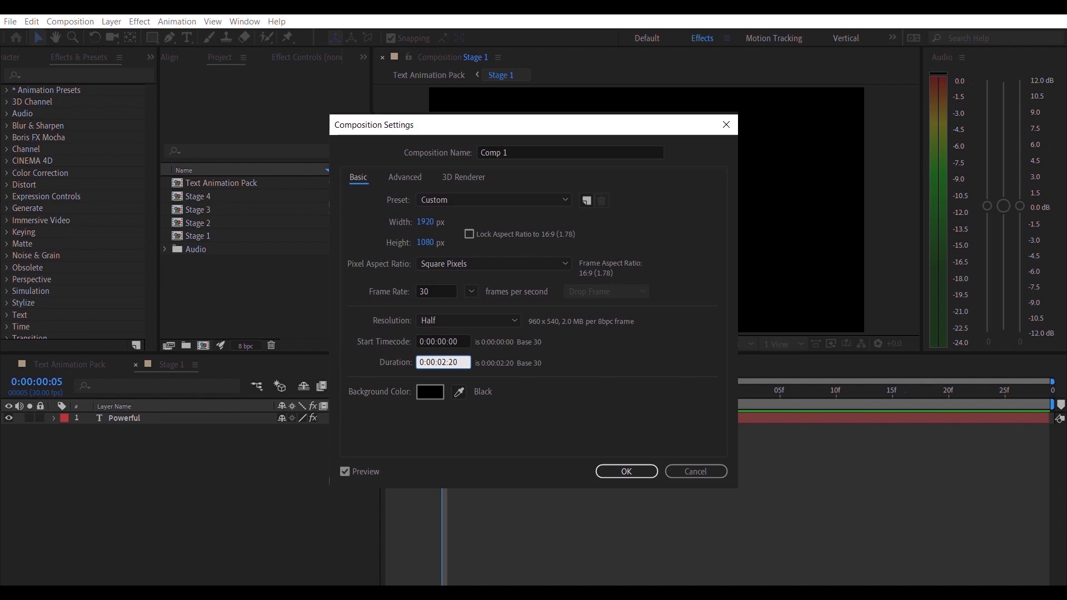
Step: Create a 2-second, 1920 × 1080, 30 fps composition and add a text layer reading "energy" in the American Captain font
key(Return)
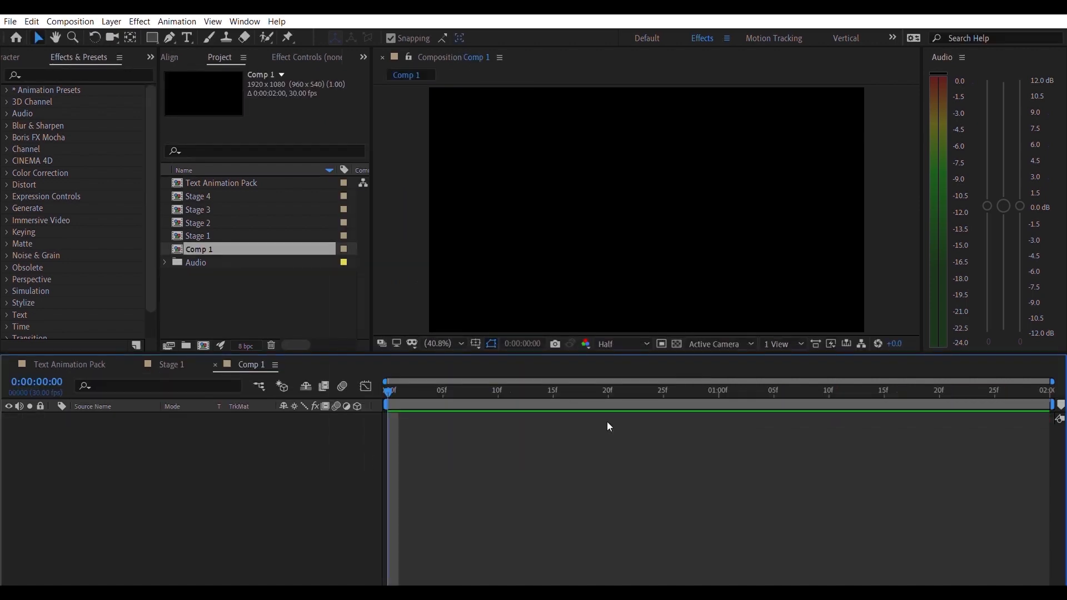
key(ctrl+alt+shift+t)
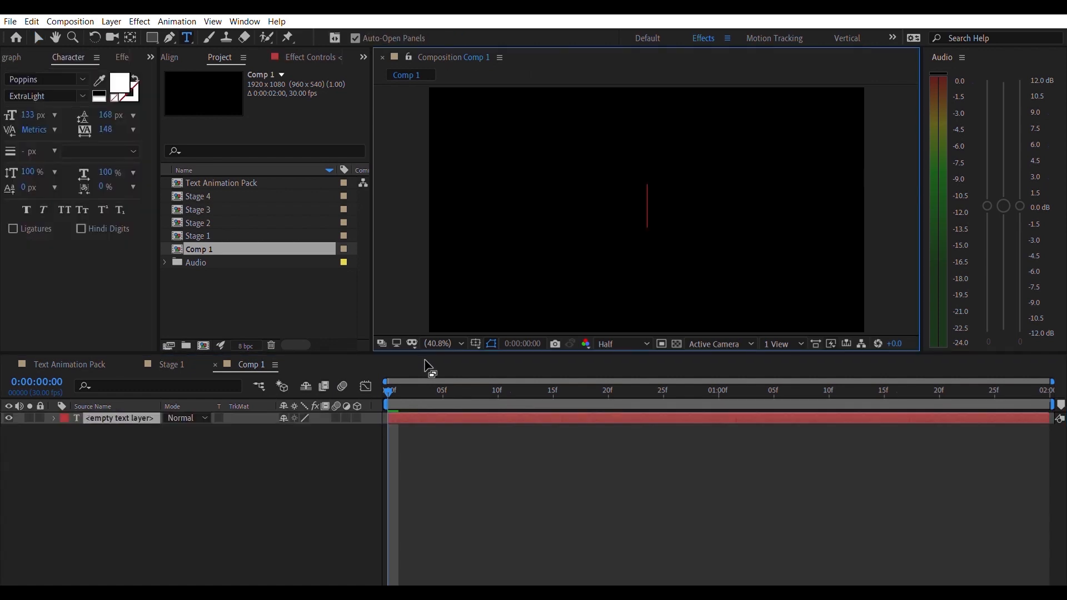
click(44, 79)
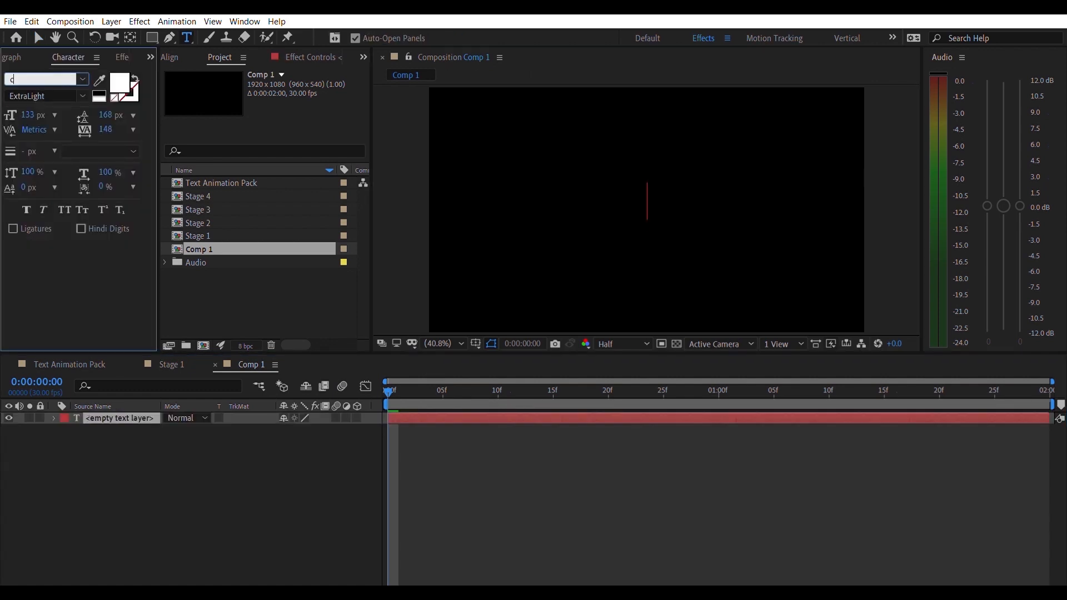
text(ca)
key(Return)
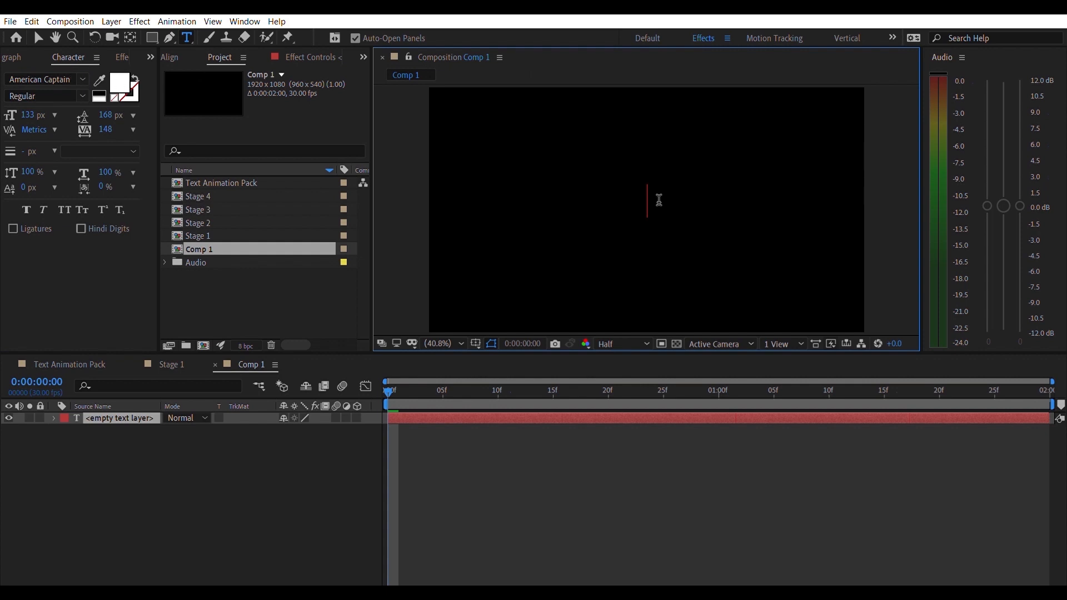
text(energy)
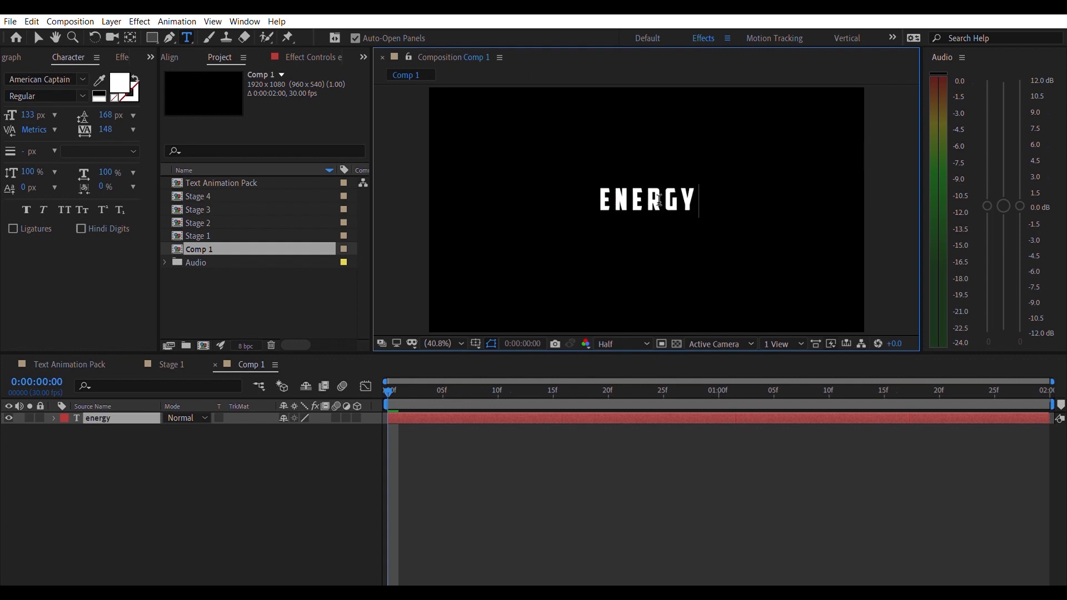
Step: Center the text layer's anchor point on its content and align the layer vertically to the middle of the composition
click(245, 436)
key(ctrl+alt+Home)
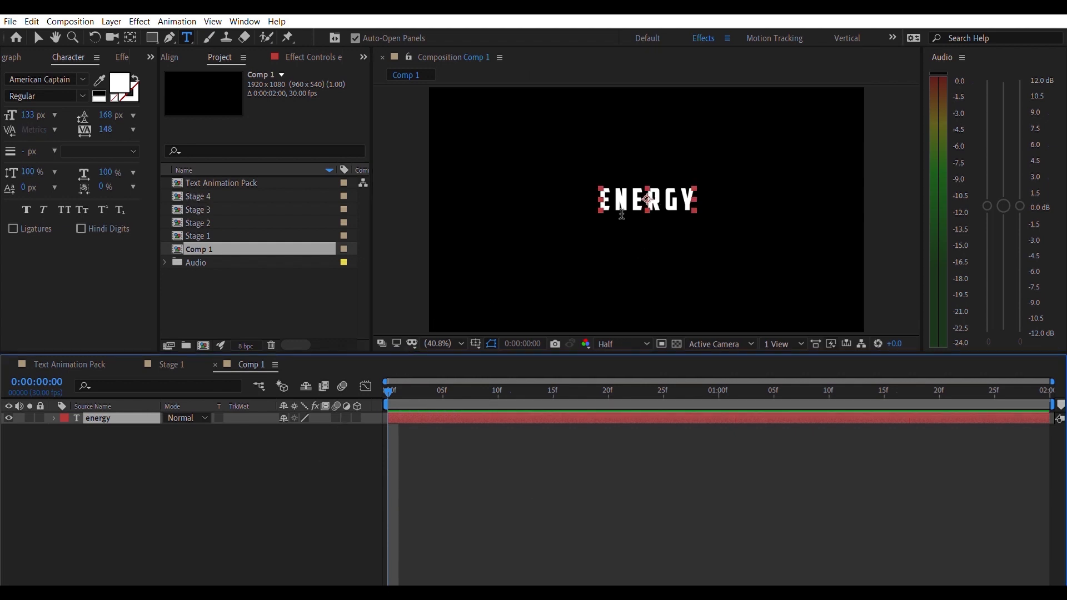
key(v)
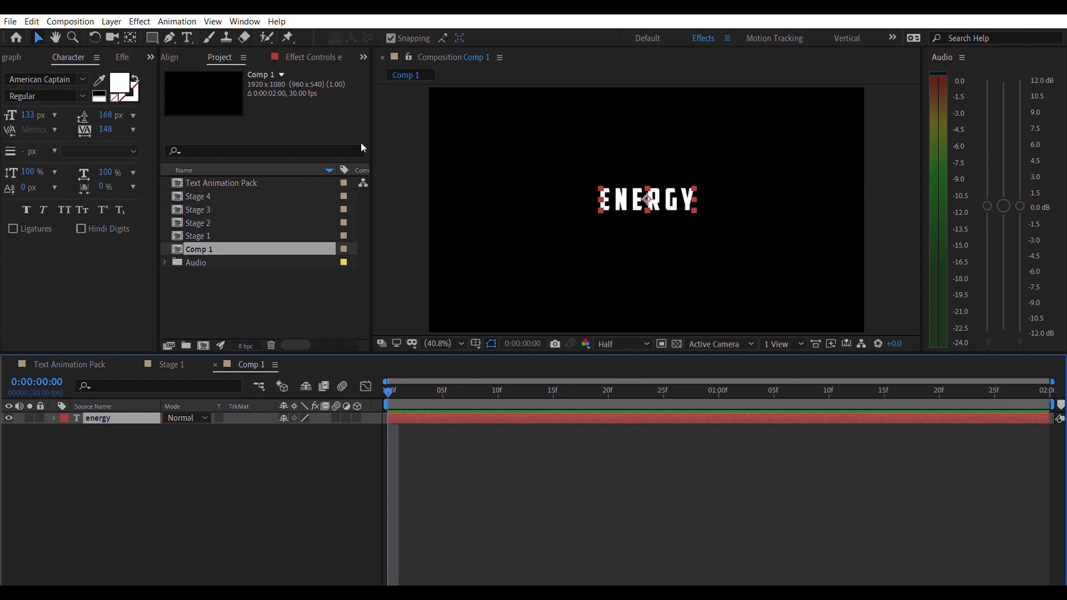
click(170, 58)
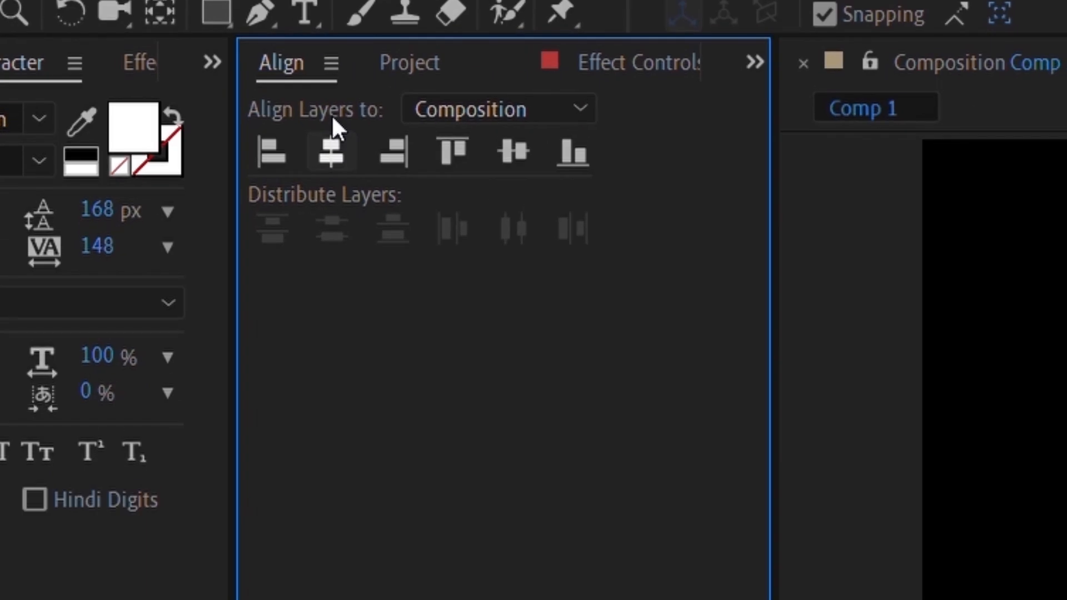
click(512, 151)
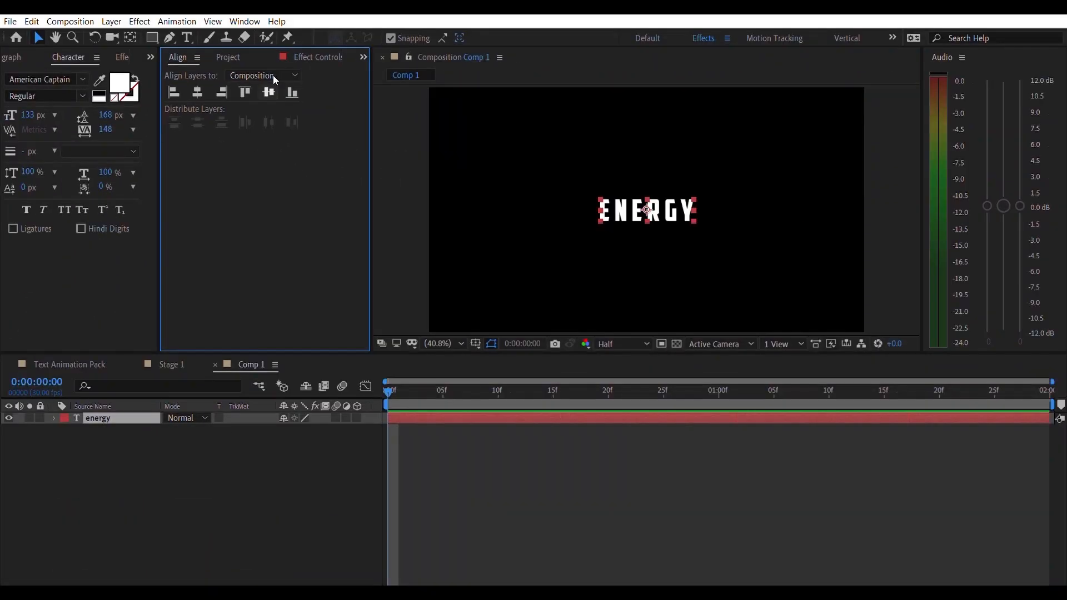
Step: Add a Scale keyframe at 100% on frame 15 of the energy layer
click(127, 406)
key(s)
key(s)
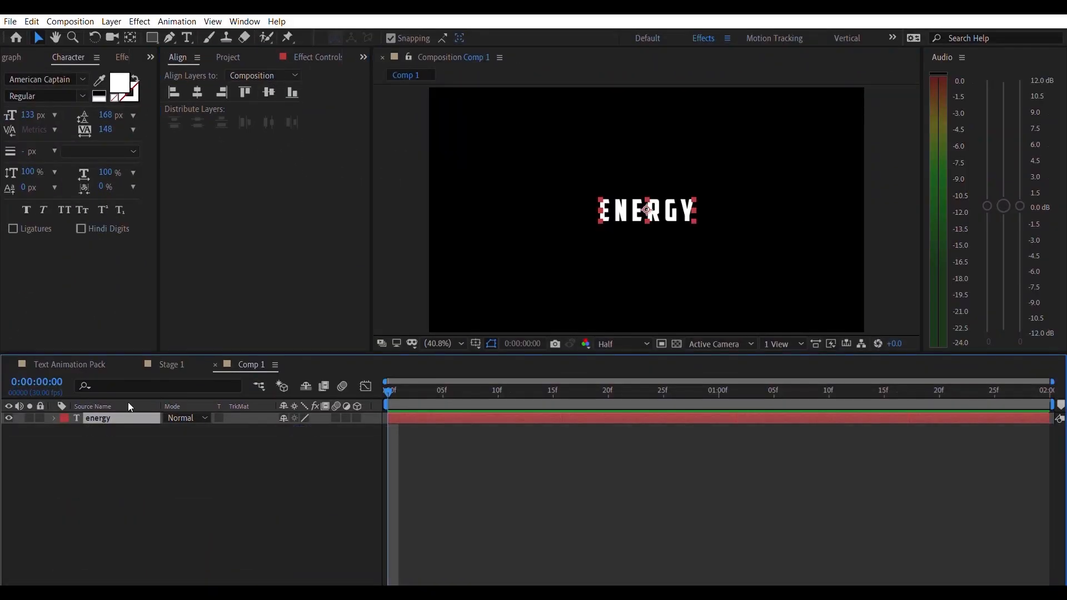
click(53, 418)
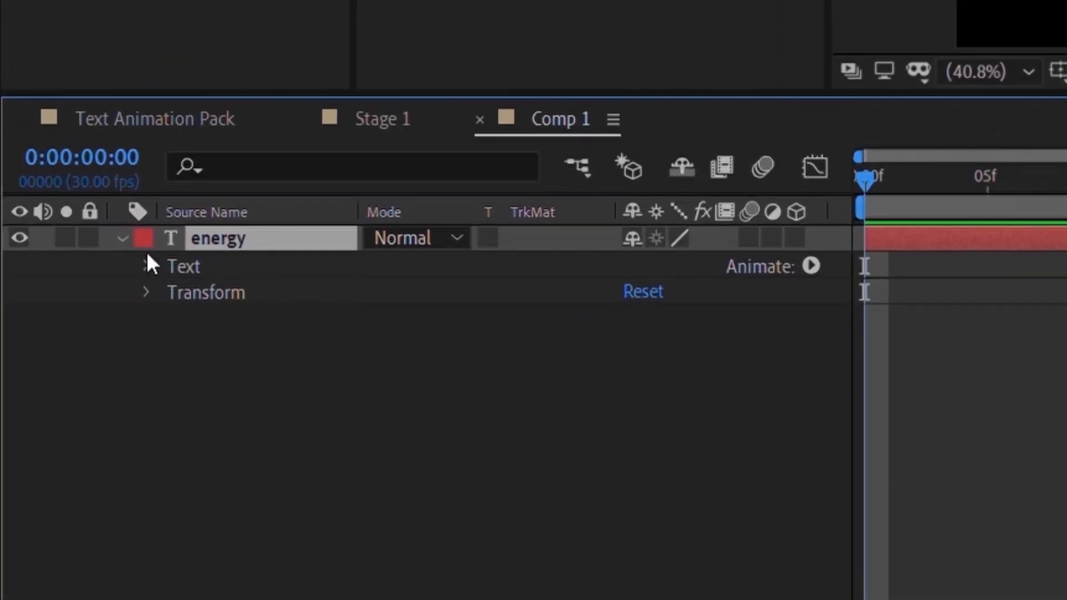
click(147, 292)
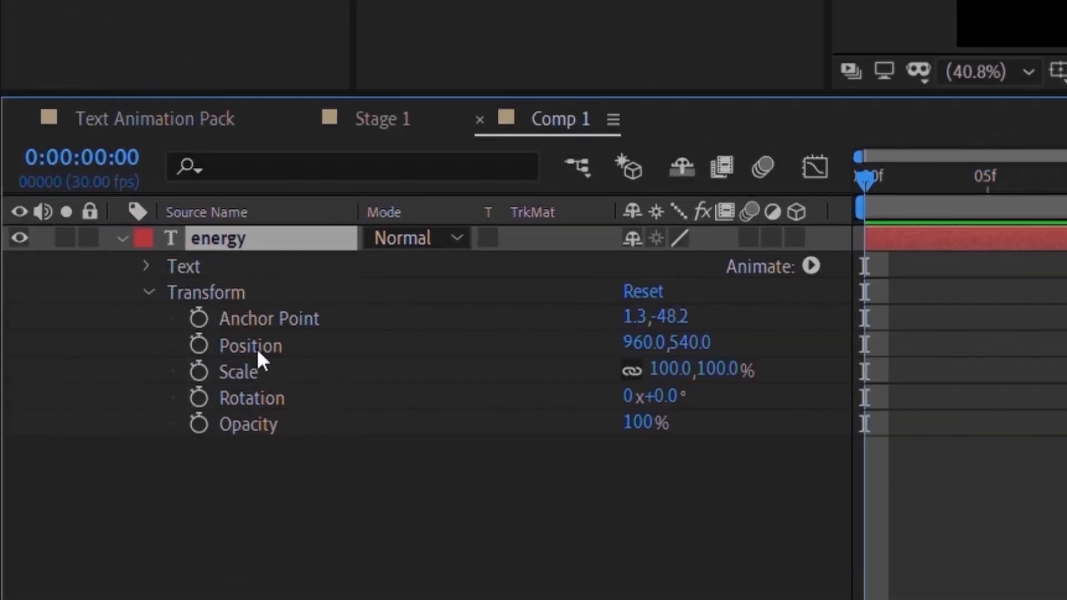
key(s)
key(s)
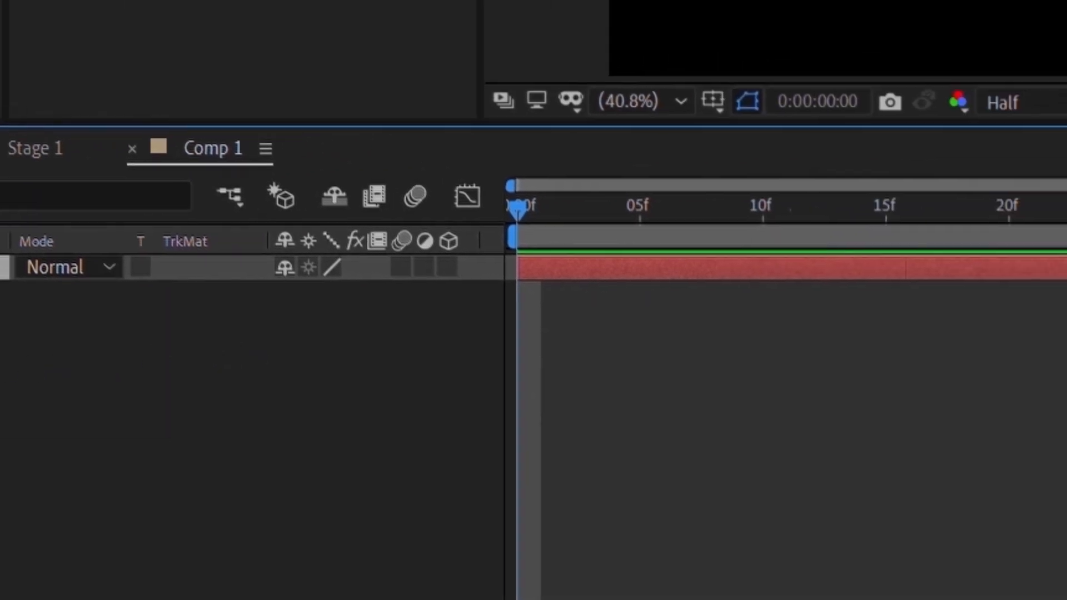
key(s)
key(alt+shift+s)
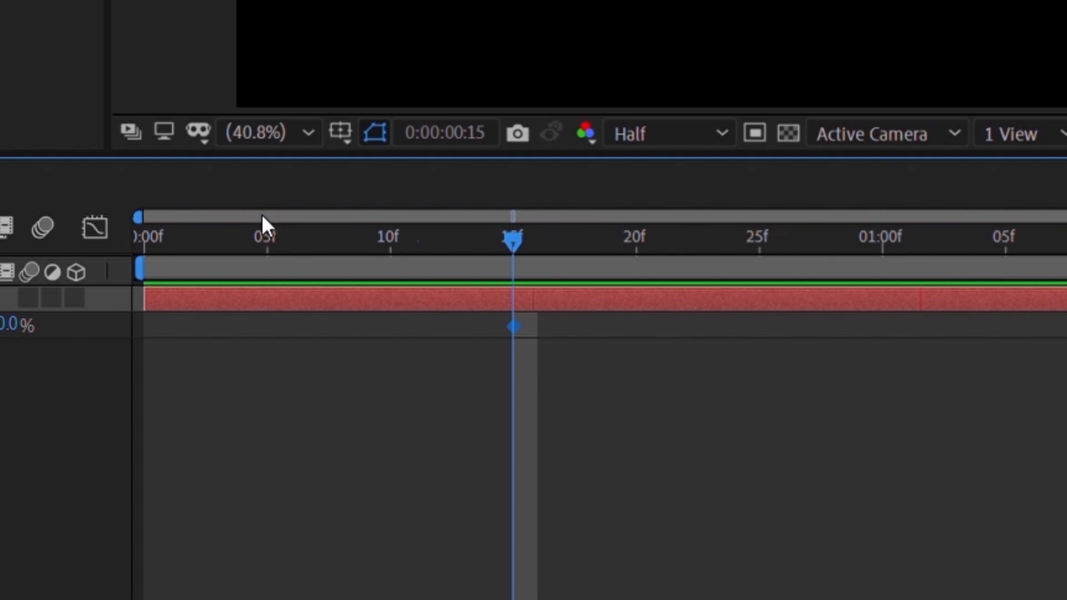
click(218, 236)
drag(93, 324, 115, 296)
click(111, 319)
text(0)
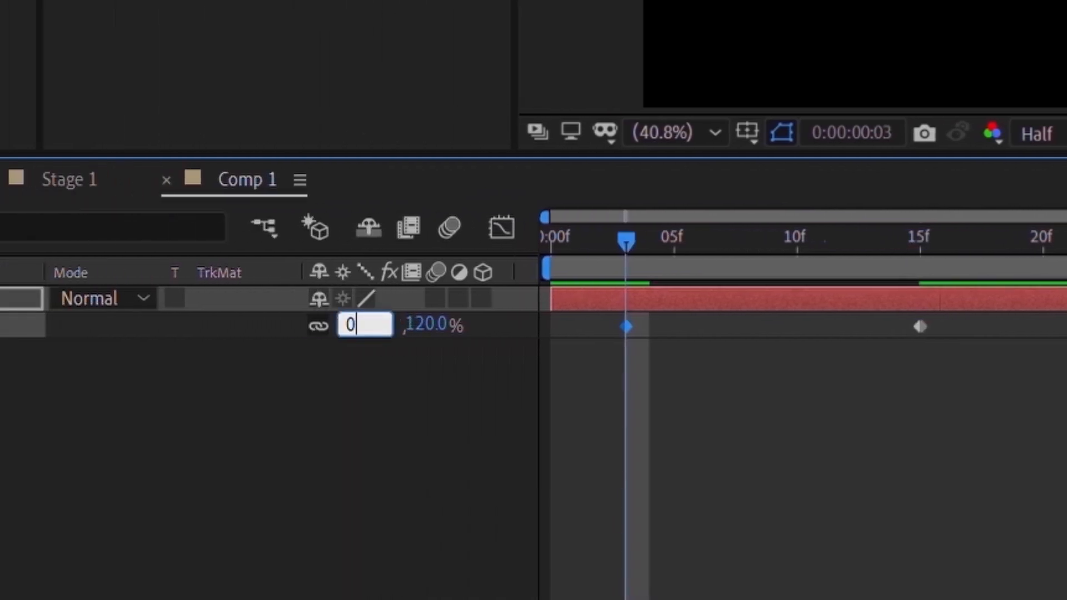
click(285, 471)
key(ctrl+z)
key(ctrl+z)
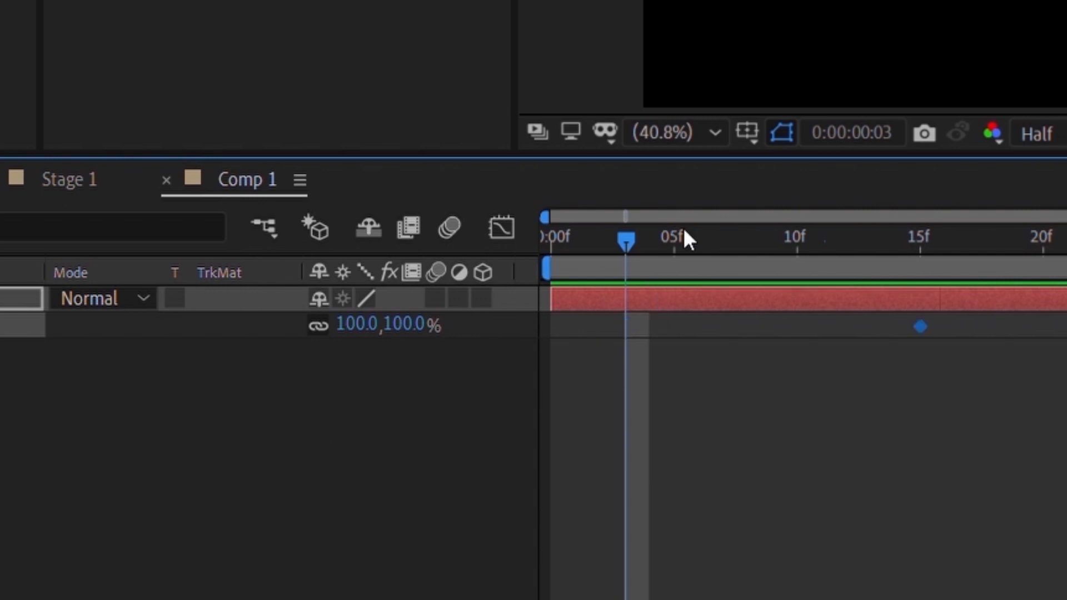
Step: Keyframe the text's Scale at 0% on frame 3 and at 440% on frame 25
click(930, 234)
drag(488, 195, 774, 206)
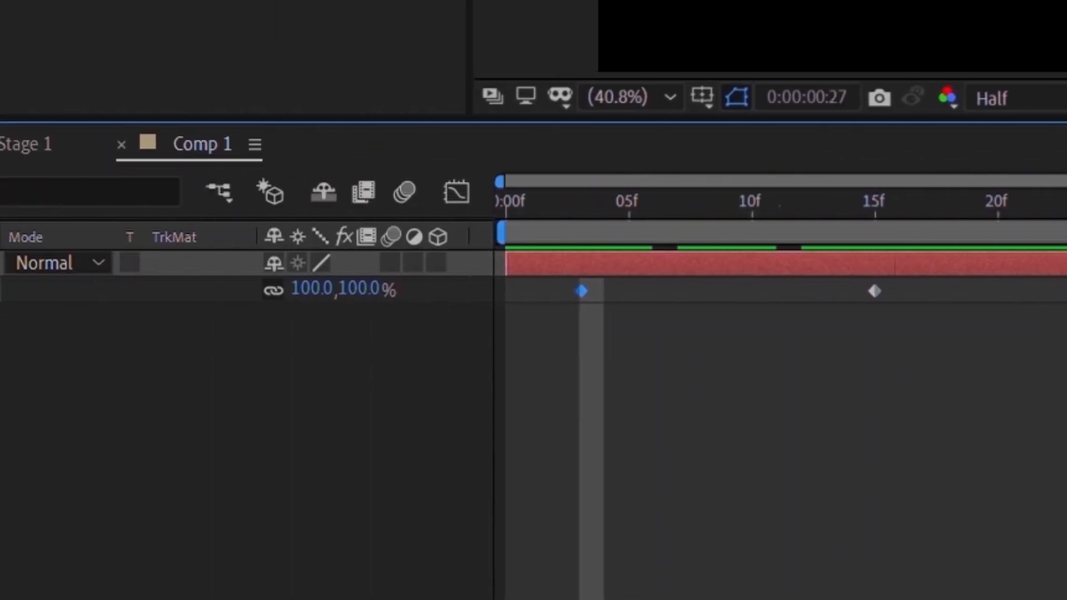
drag(311, 287, 817, 237)
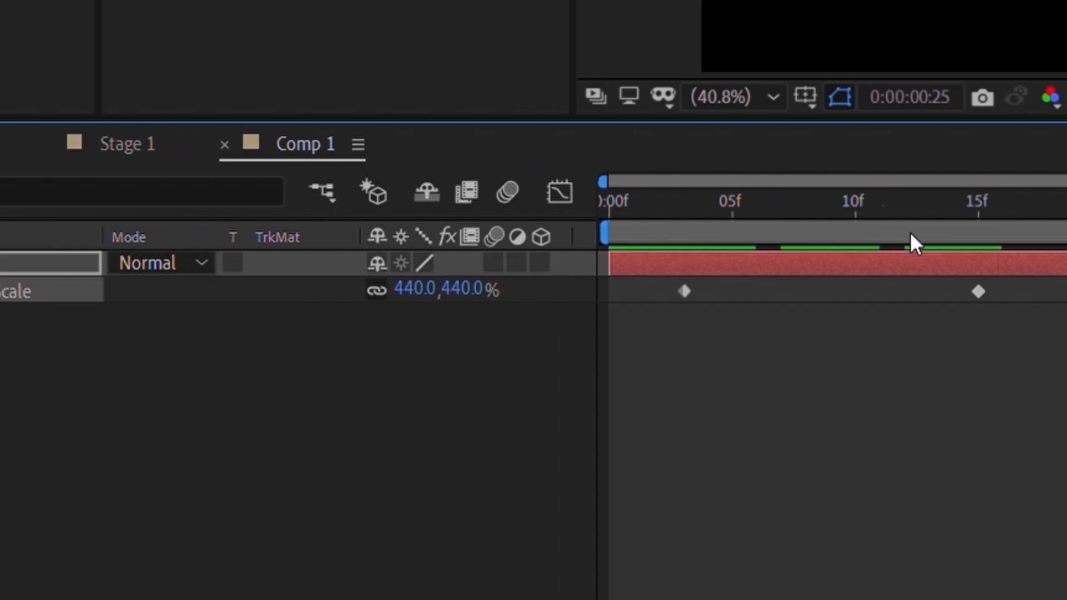
Step: Fade the text out with Opacity keyframes of 100% on frame 17 and 0% on frame 23
key(t)
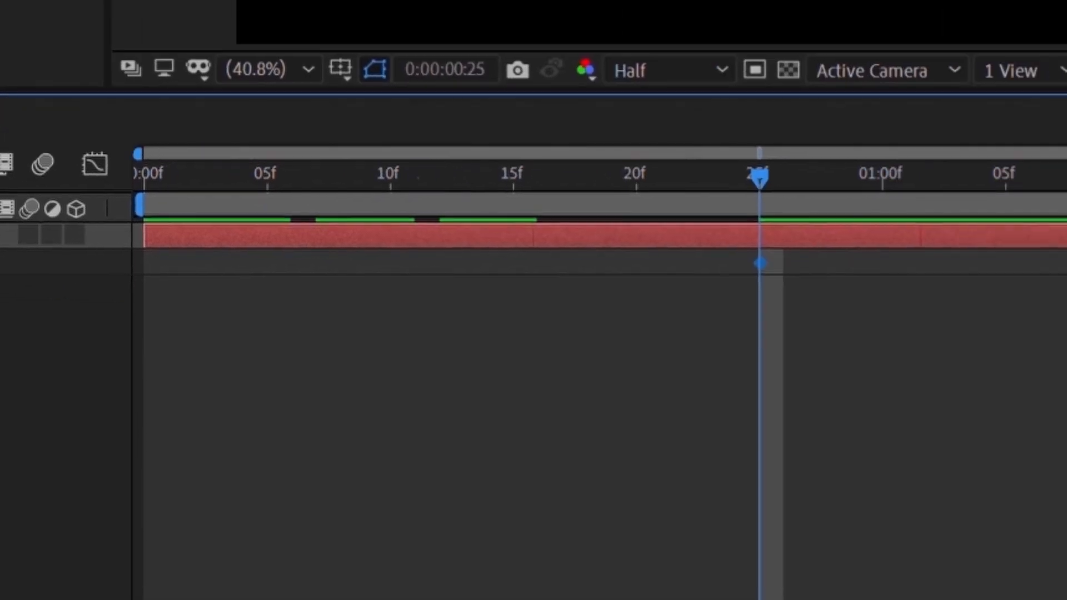
drag(759, 174, 559, 246)
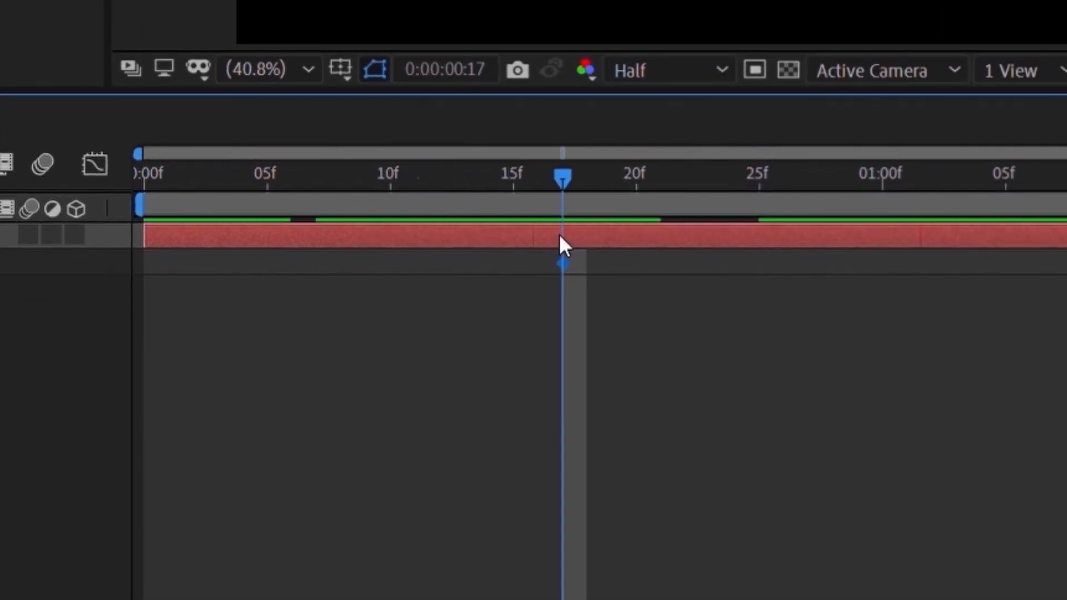
drag(718, 179, 694, 178)
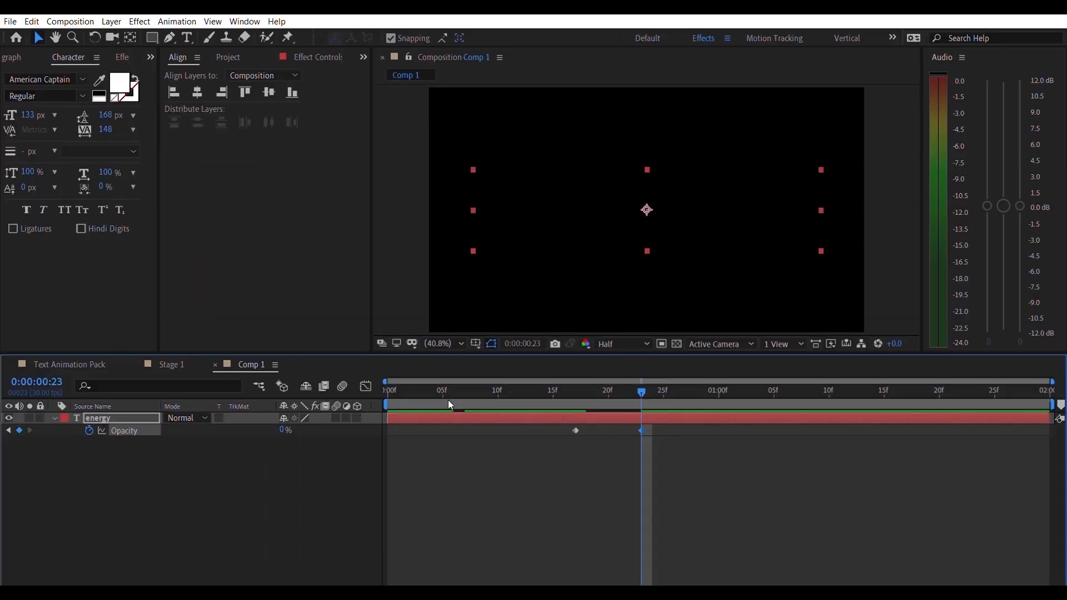
Step: Move the frame 15 Scale keyframe to frame 16 and add a 100% Scale keyframe on frame 11
key(u)
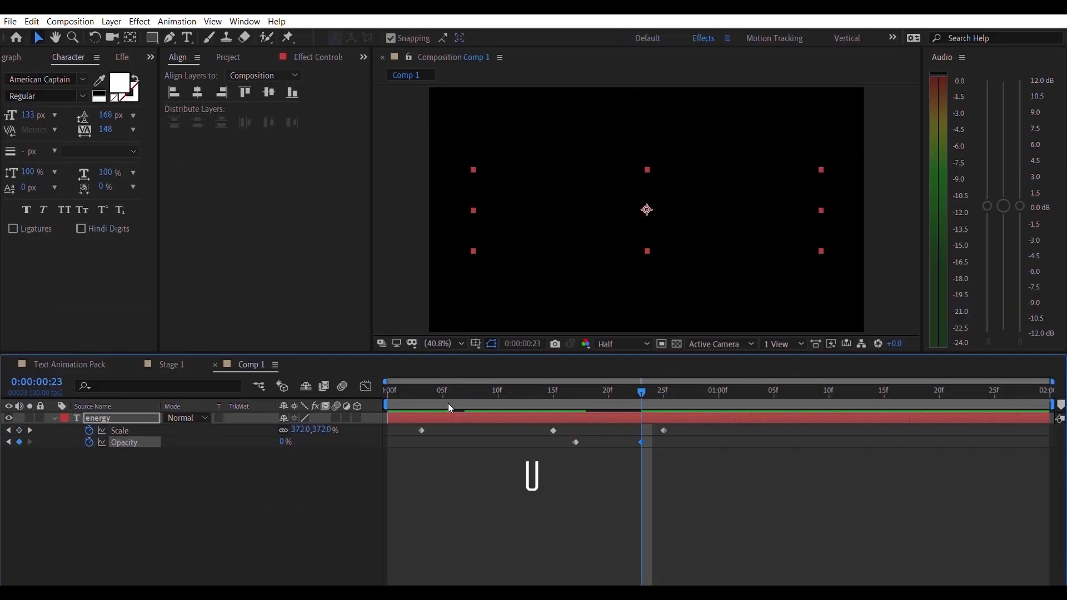
click(293, 484)
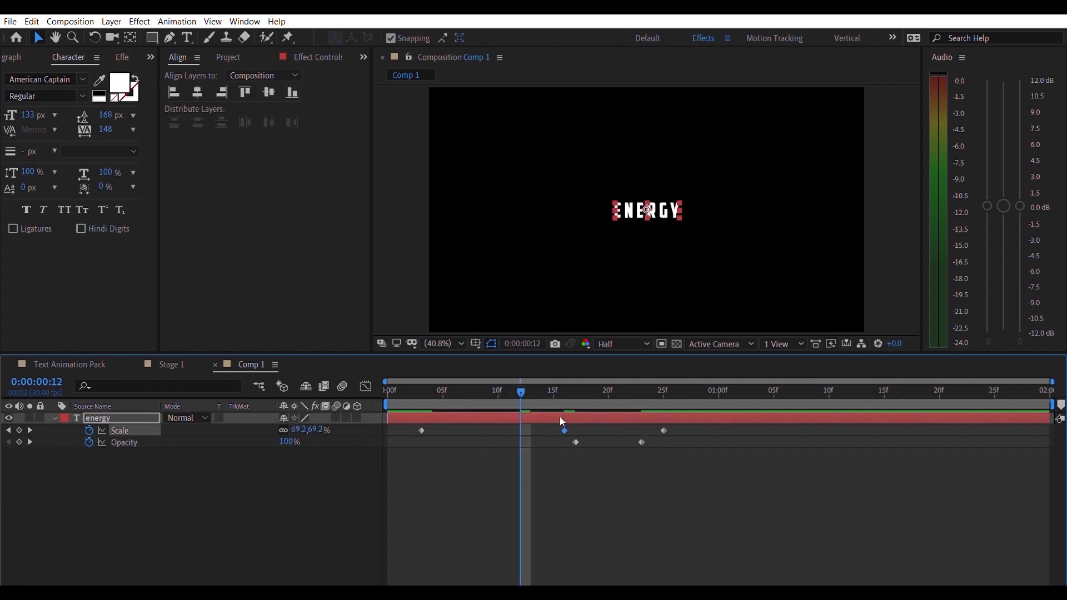
click(557, 426)
click(510, 391)
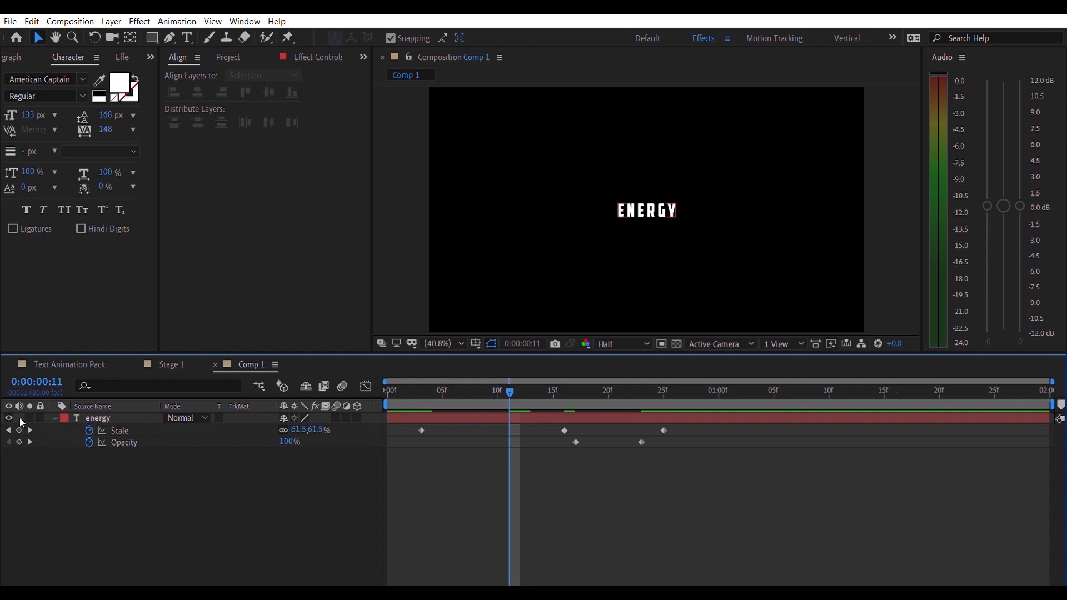
click(18, 430)
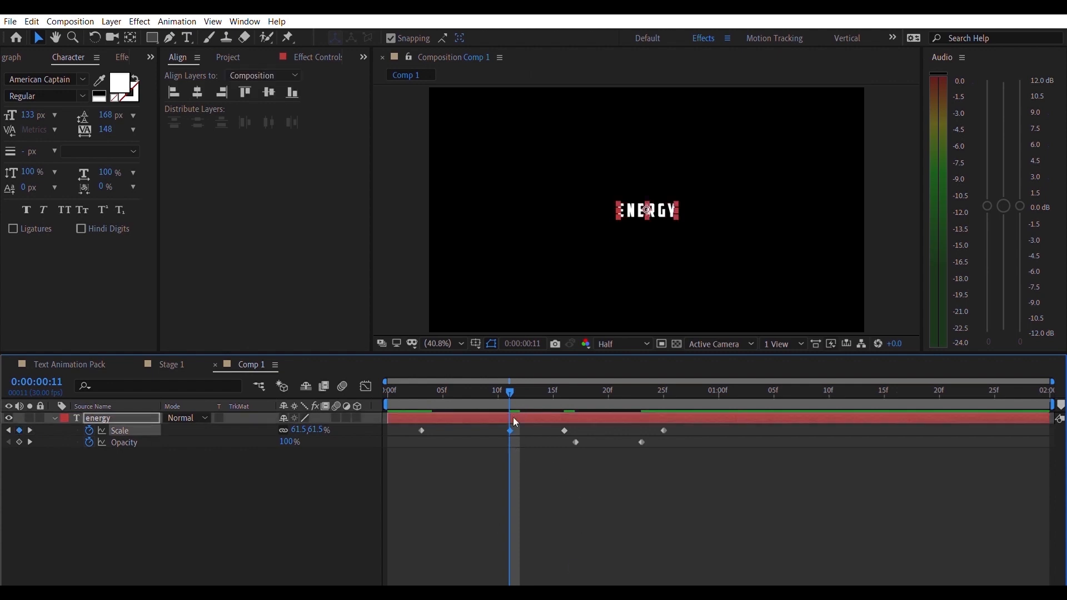
drag(516, 392, 538, 386)
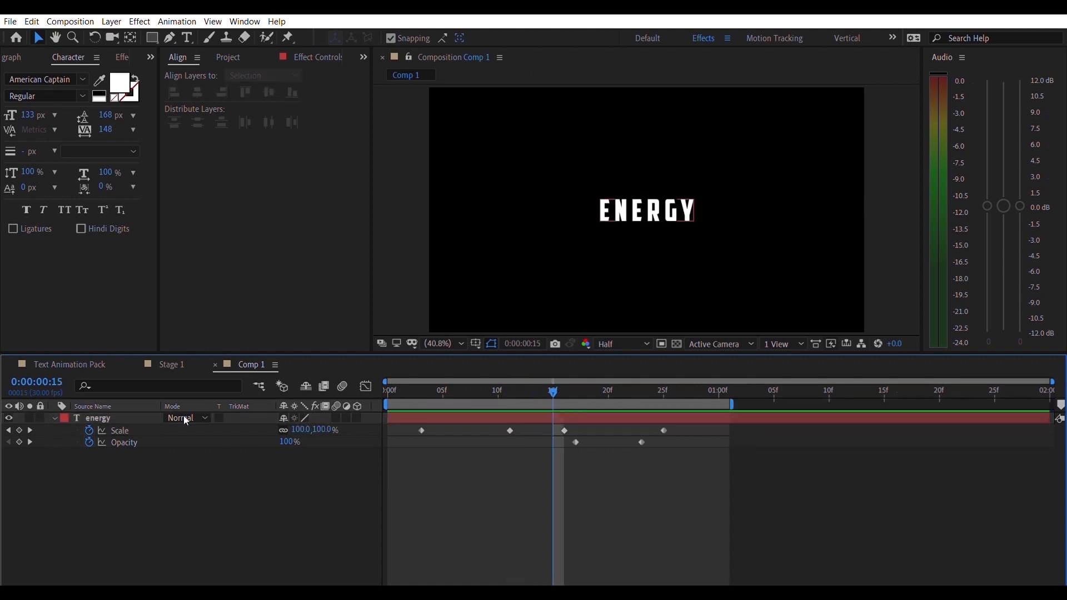
Step: Apply Easy Ease to all Scale keyframes, reshape their speed curves into sharper peaks in the Graph Editor, and preview the animation
click(116, 415)
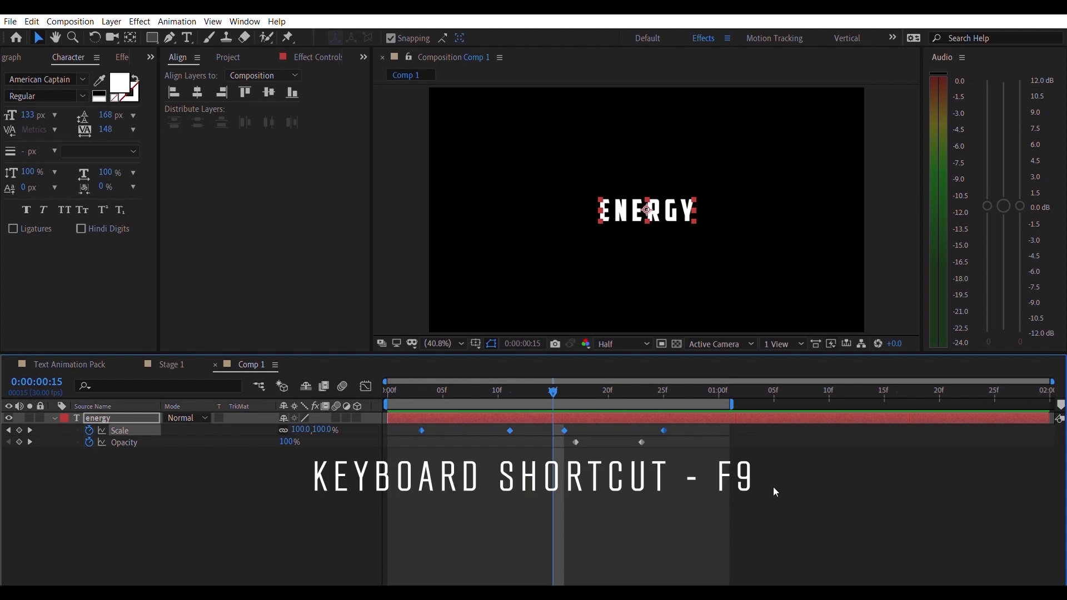
key(F9)
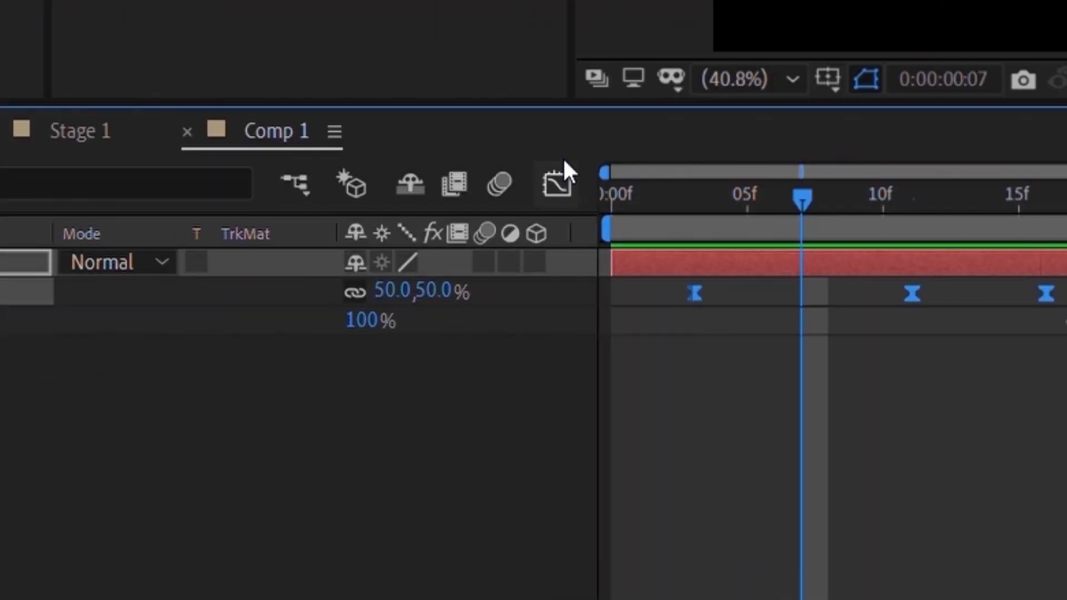
click(367, 384)
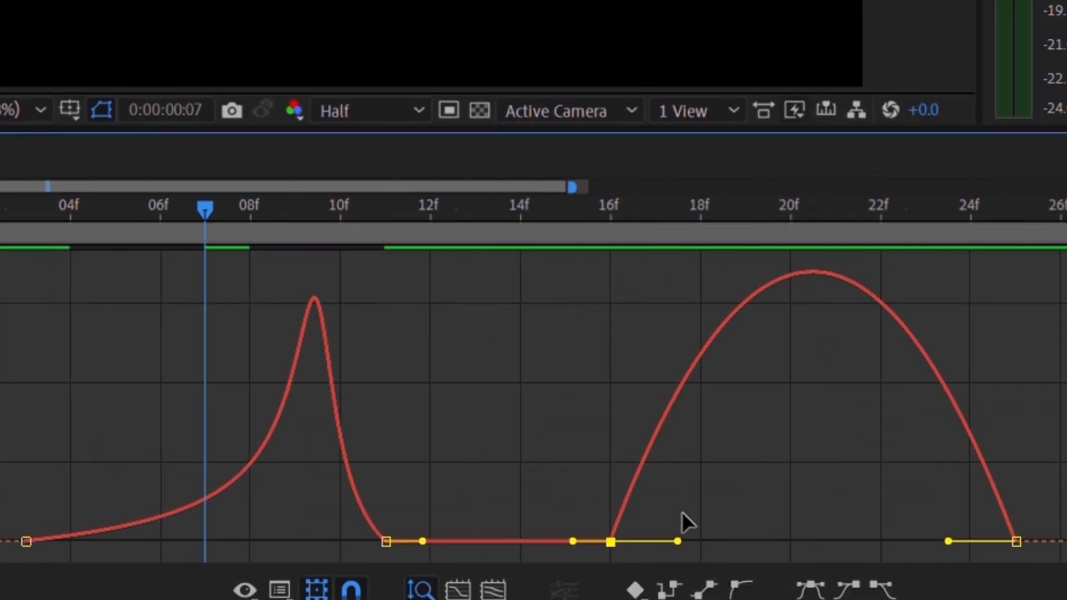
drag(682, 511, 827, 512)
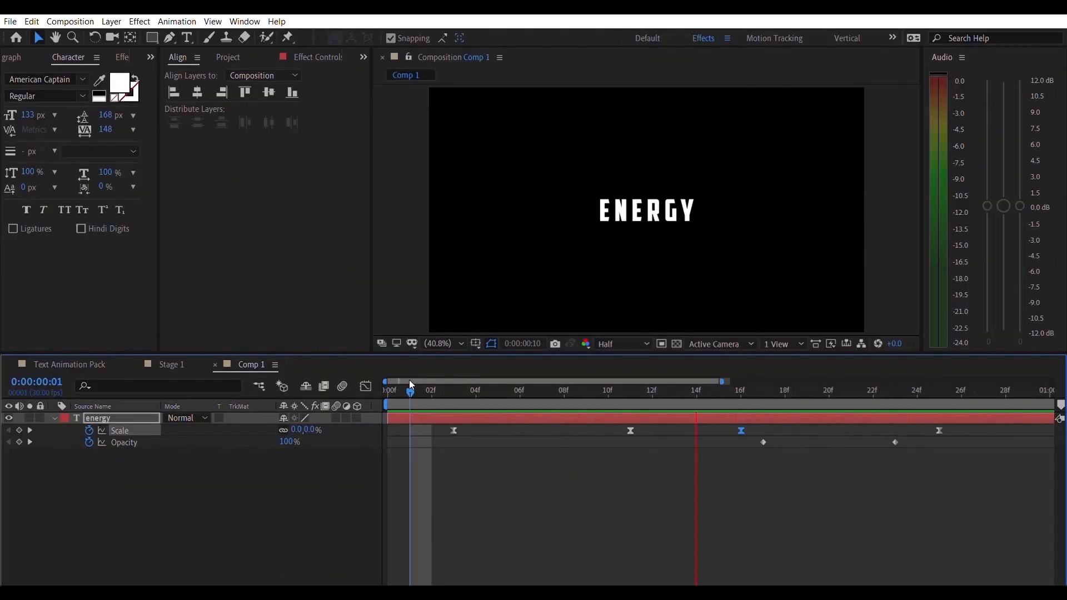
click(410, 383)
key(space)
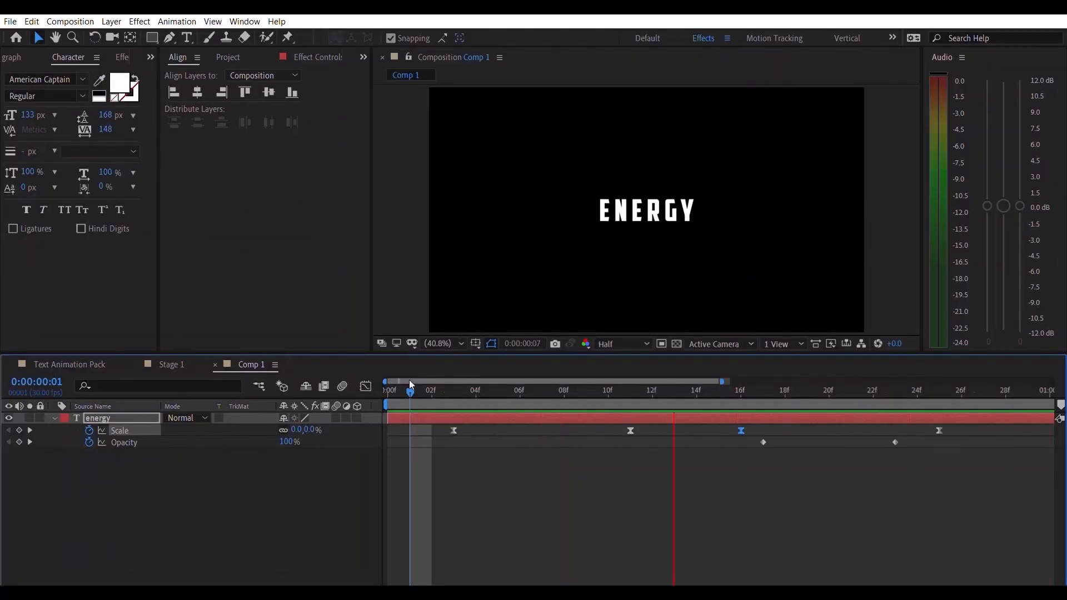
Step: Apply the Echo effect to the energy layer and set its Number Of Echoes to 8
click(122, 55)
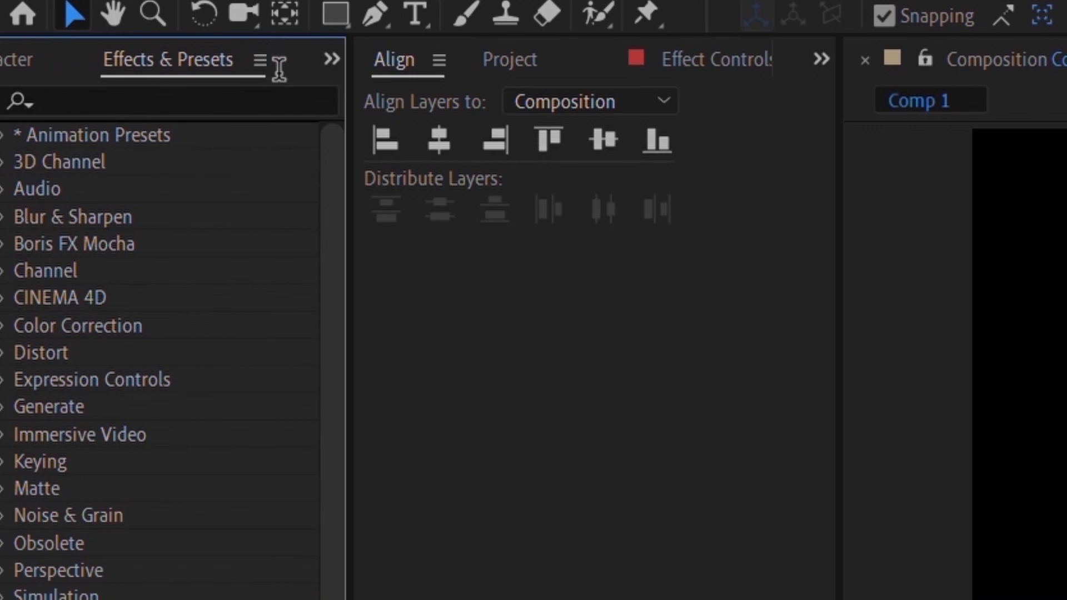
click(282, 89)
text(echo)
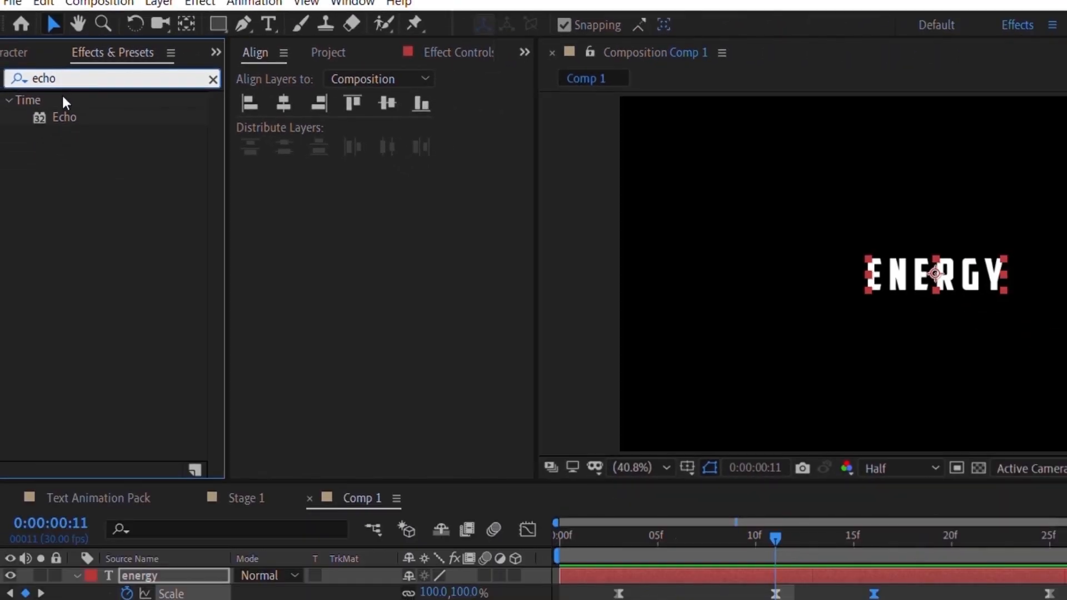
double_click(90, 161)
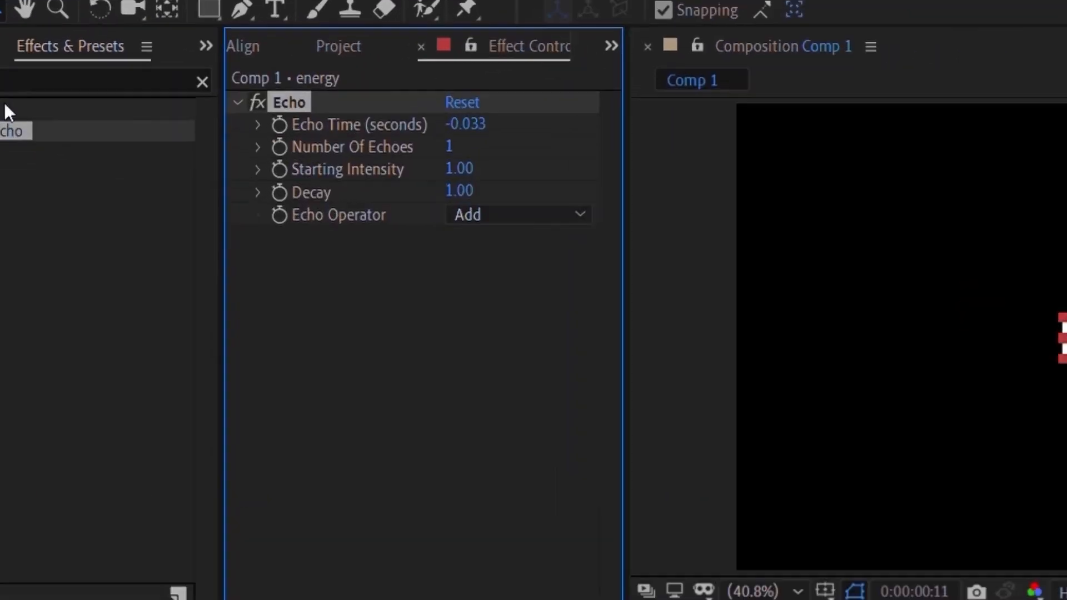
click(401, 129)
text(8)
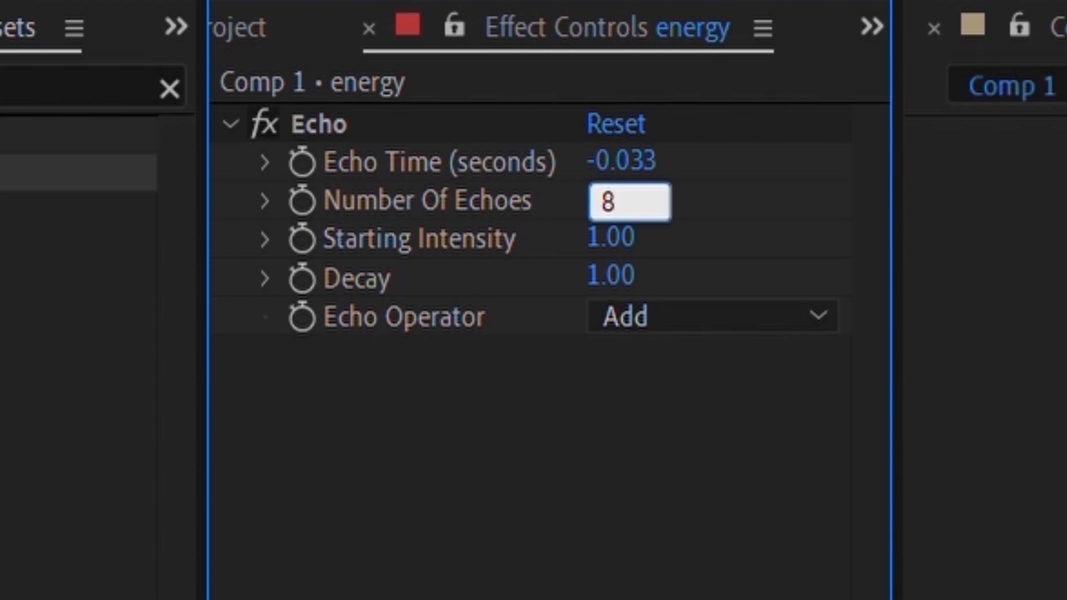
Step: Set Echo's Starting Intensity to 0.27 and Decay to 0.85 on the energy layer, and move its last Opacity keyframe slightly later
key(Return)
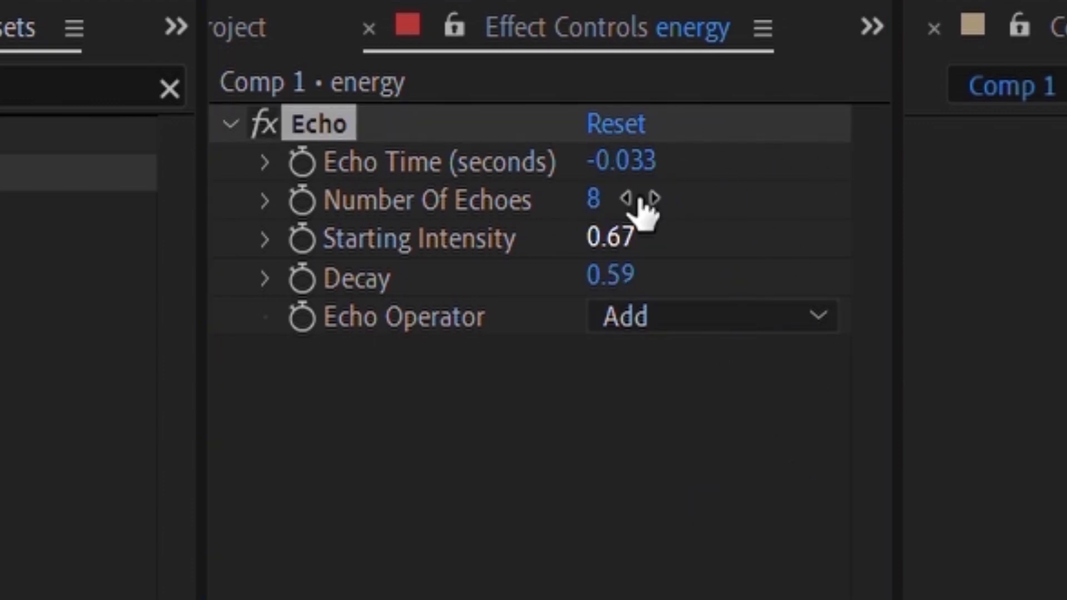
drag(642, 212, 578, 216)
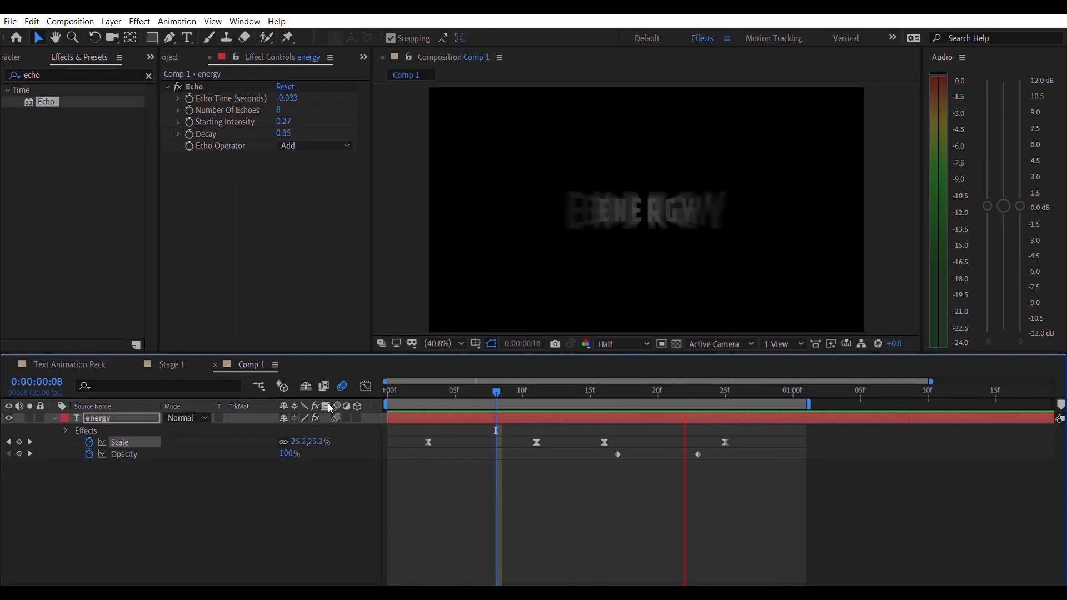
key(space)
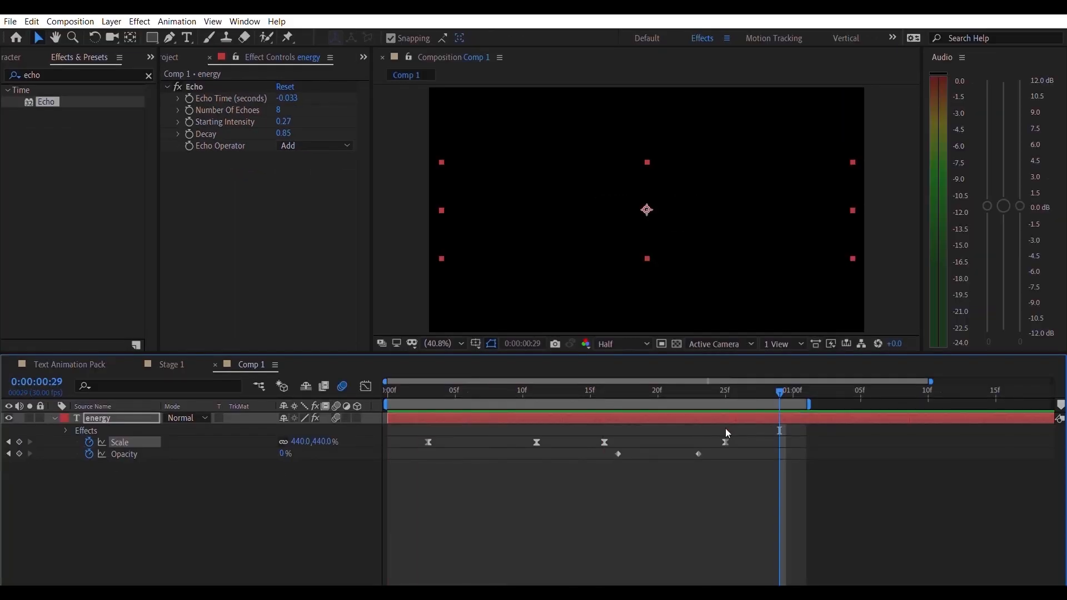
drag(698, 452, 711, 443)
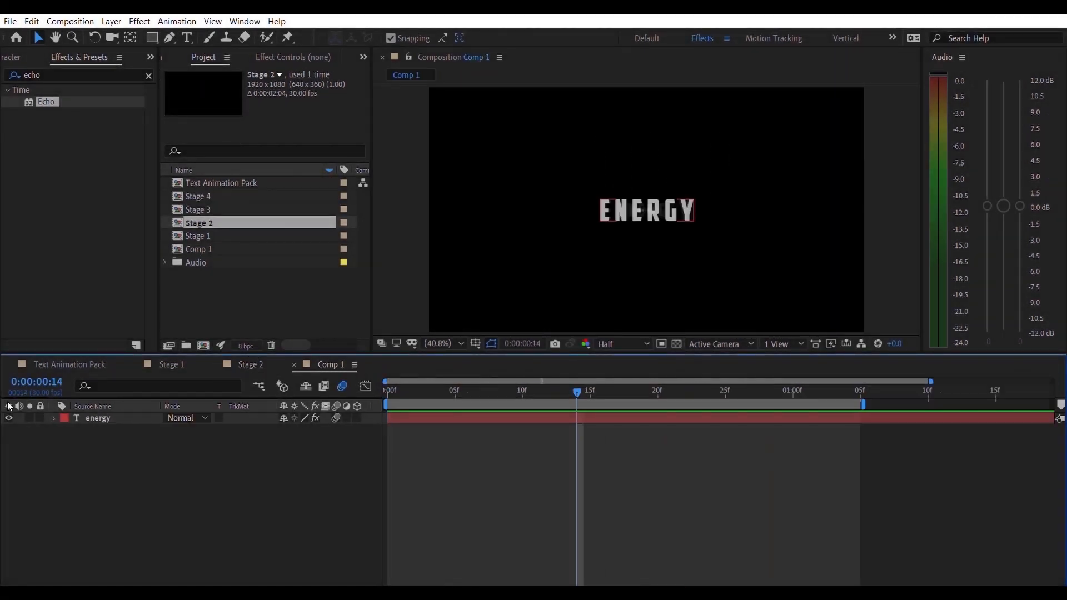
Step: Hide the energy layer and create a new text layer reading "motion" in Poppins ExtraLight
click(9, 418)
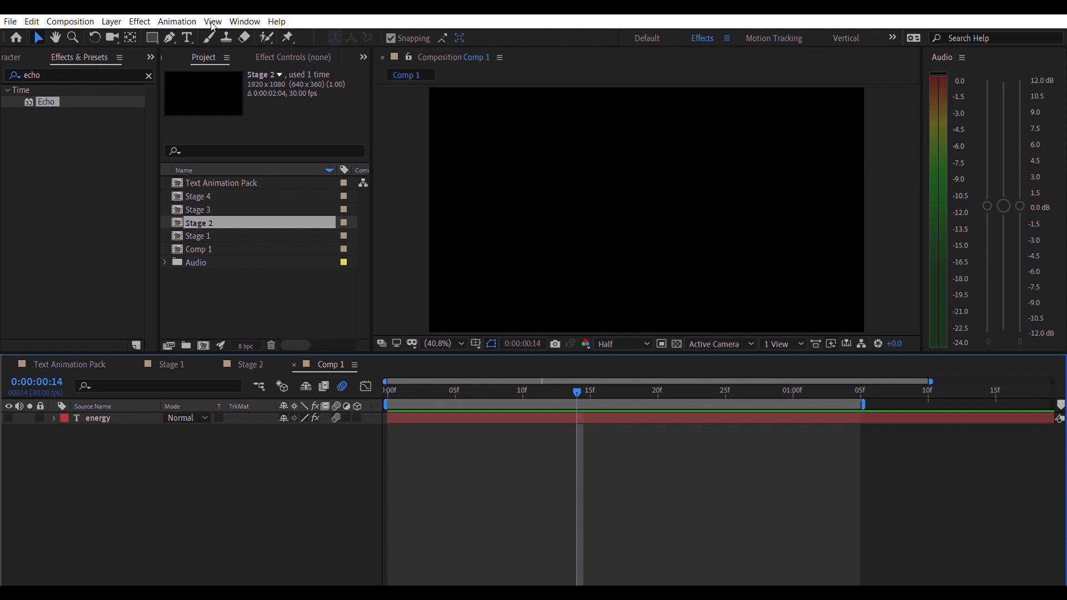
click(187, 36)
click(615, 186)
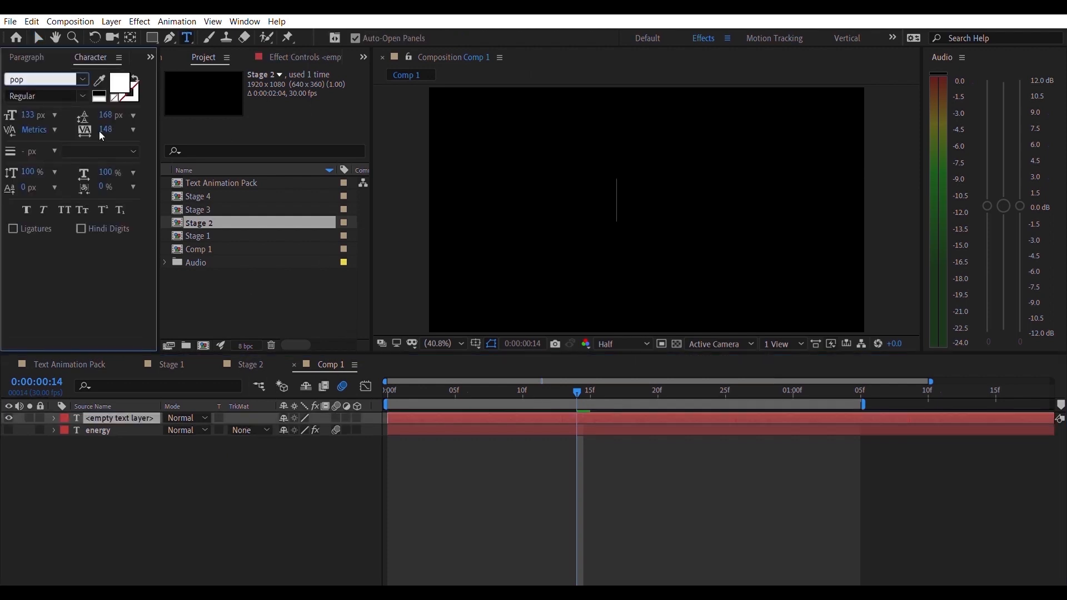
text(motion)
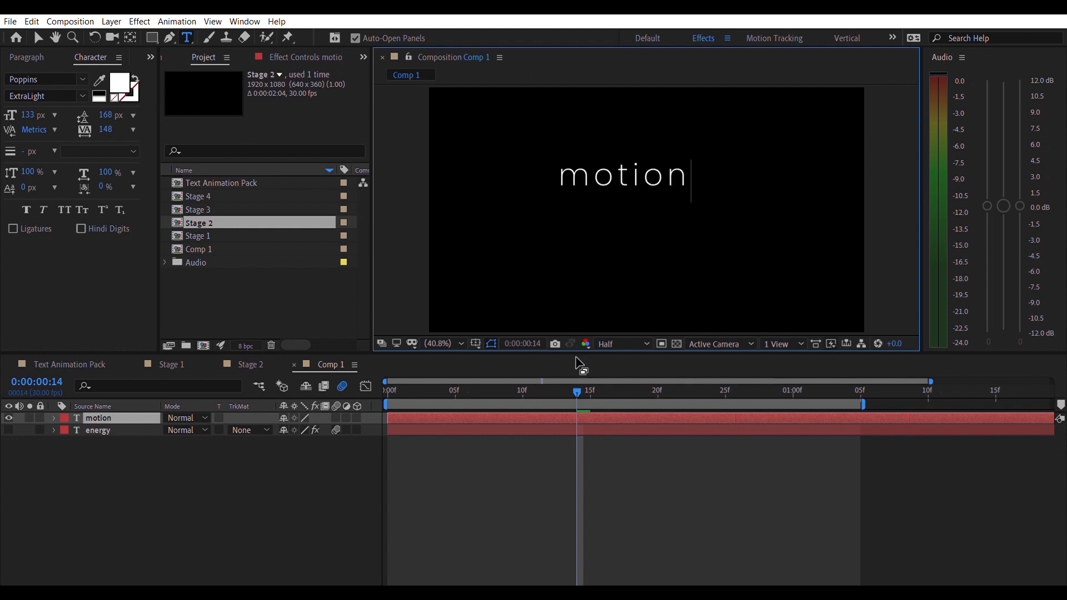
Step: Centre the anchor point within the motion text and align the layer to the composition's horizontal and vertical centre
drag(577, 392, 478, 403)
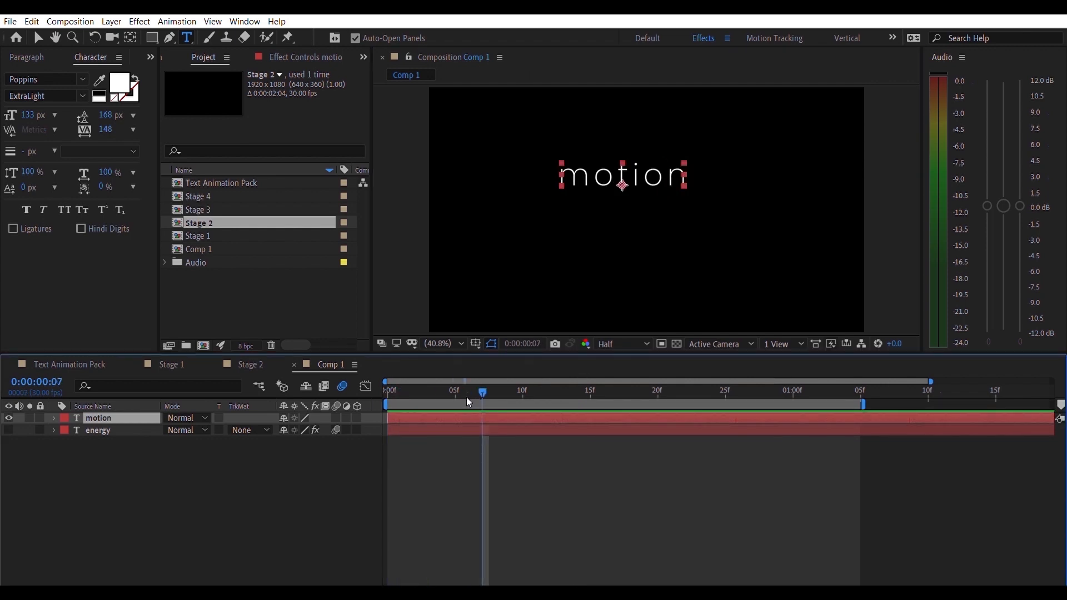
key(ctrl+alt+Home)
click(182, 60)
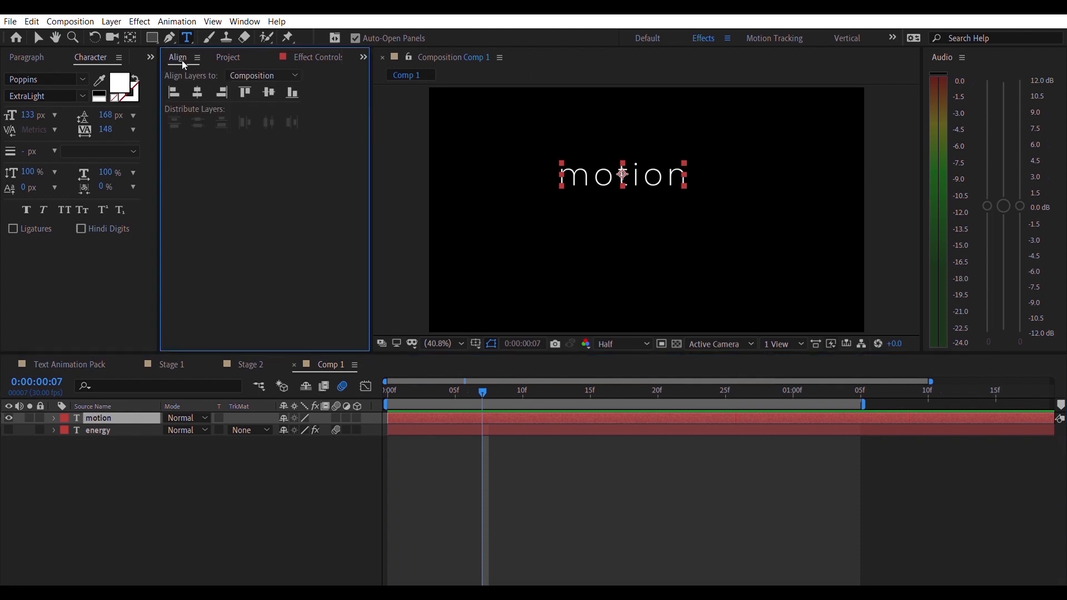
click(198, 92)
click(269, 92)
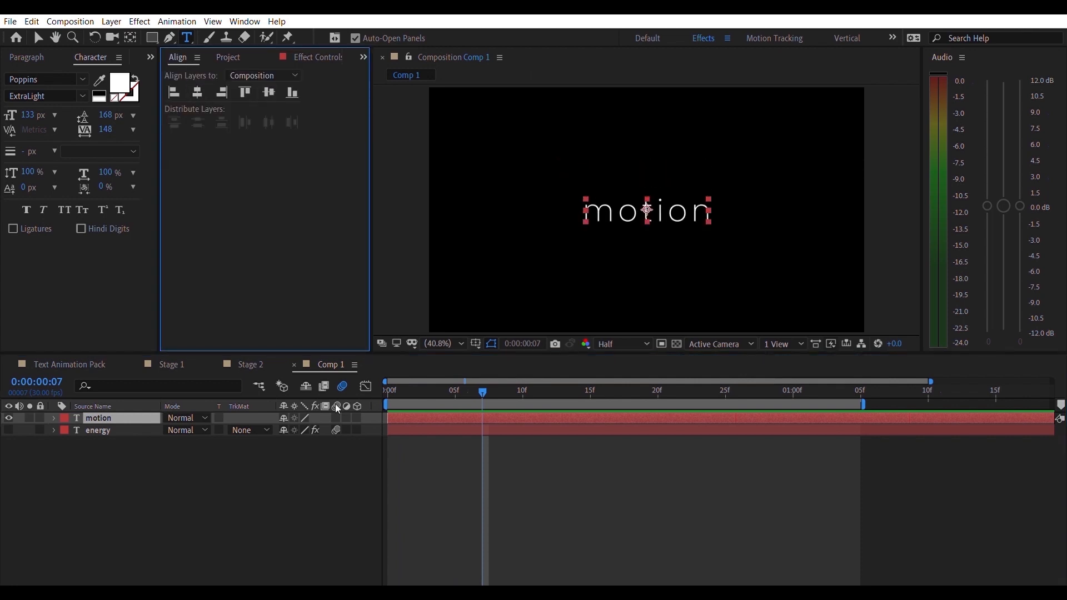
Step: Animate the motion layer's Position from Y 1188 on frame 7 to the centre (960, 540) on frame 15
key(p)
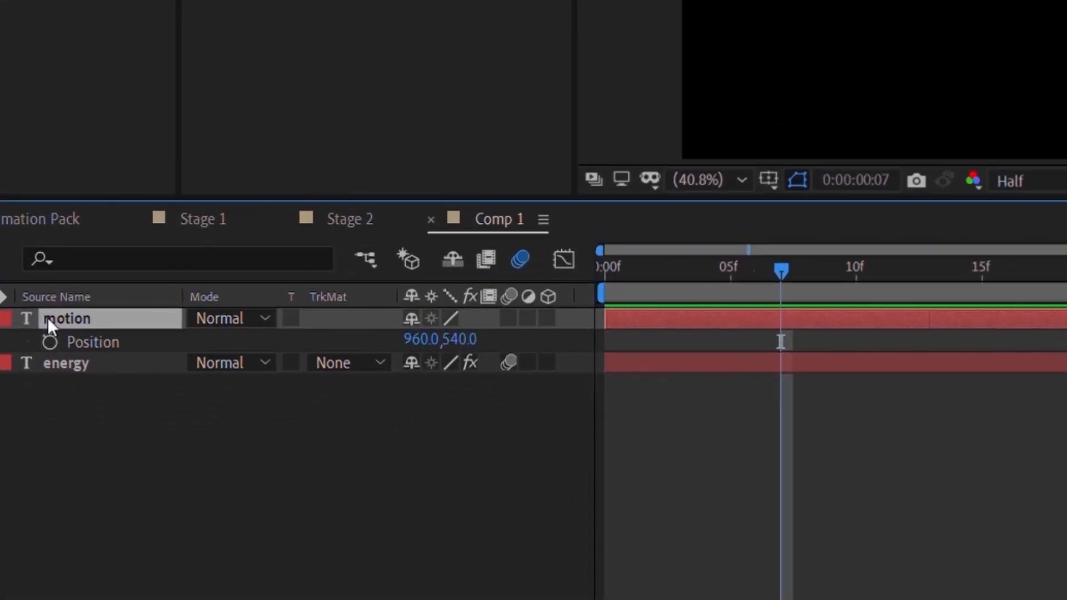
click(89, 430)
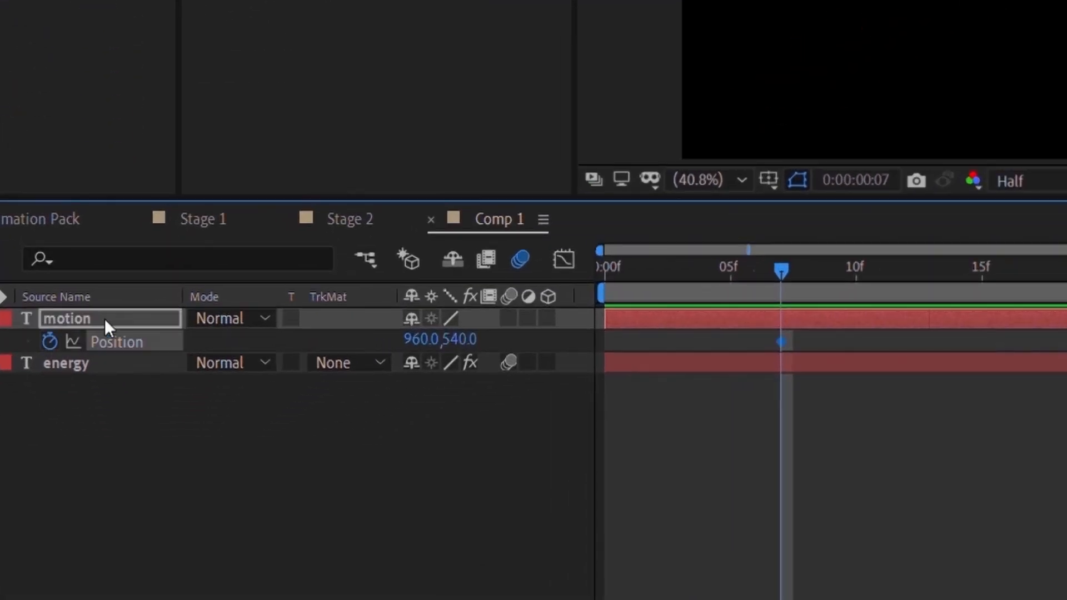
click(778, 318)
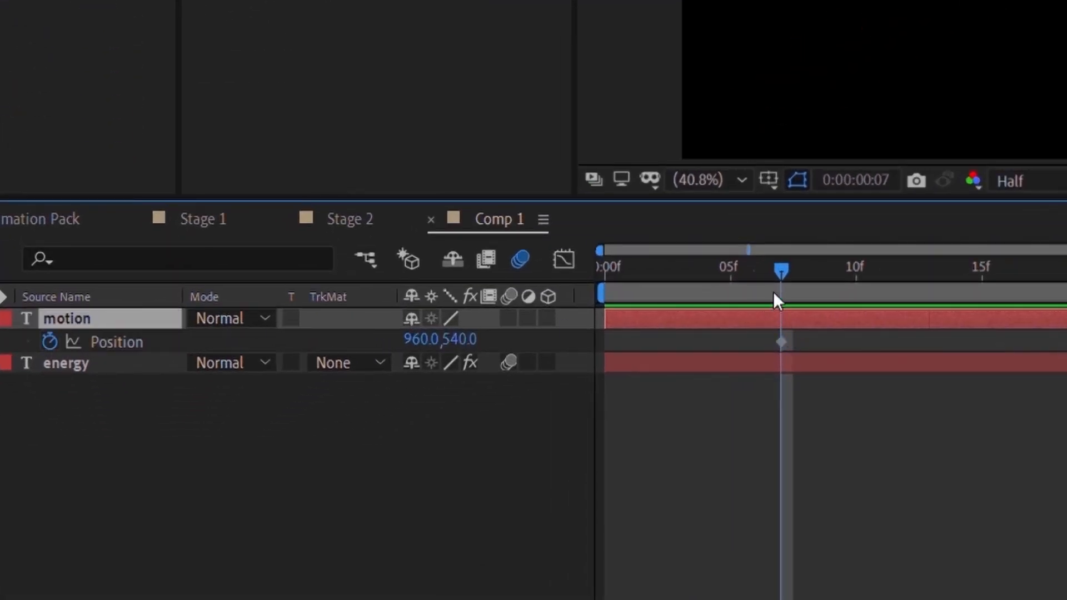
drag(781, 341, 983, 342)
click(458, 339)
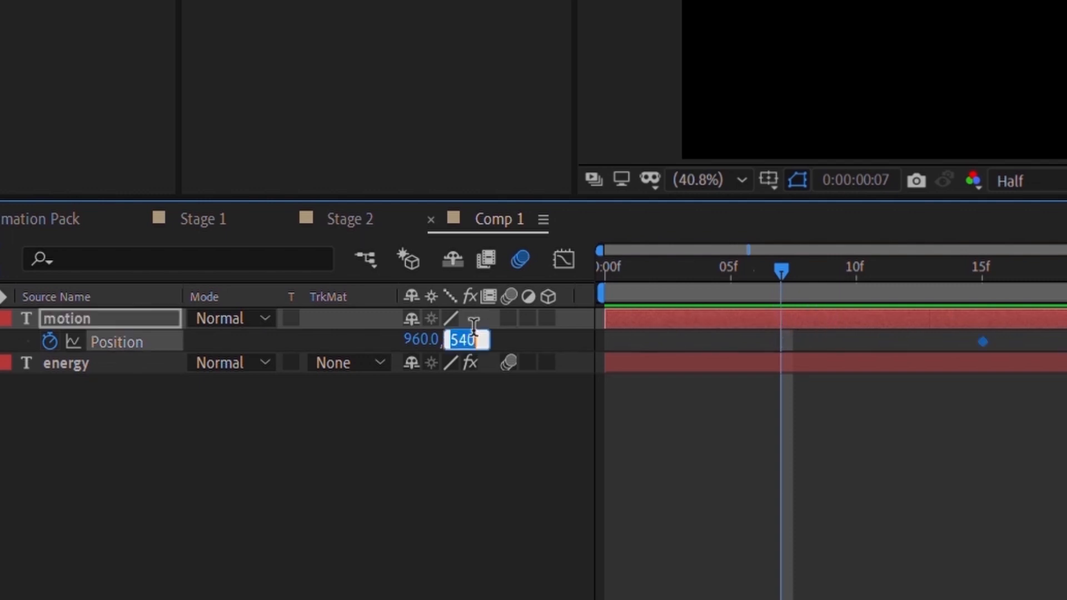
click(510, 399)
drag(474, 333, 911, 445)
drag(562, 599, 745, 599)
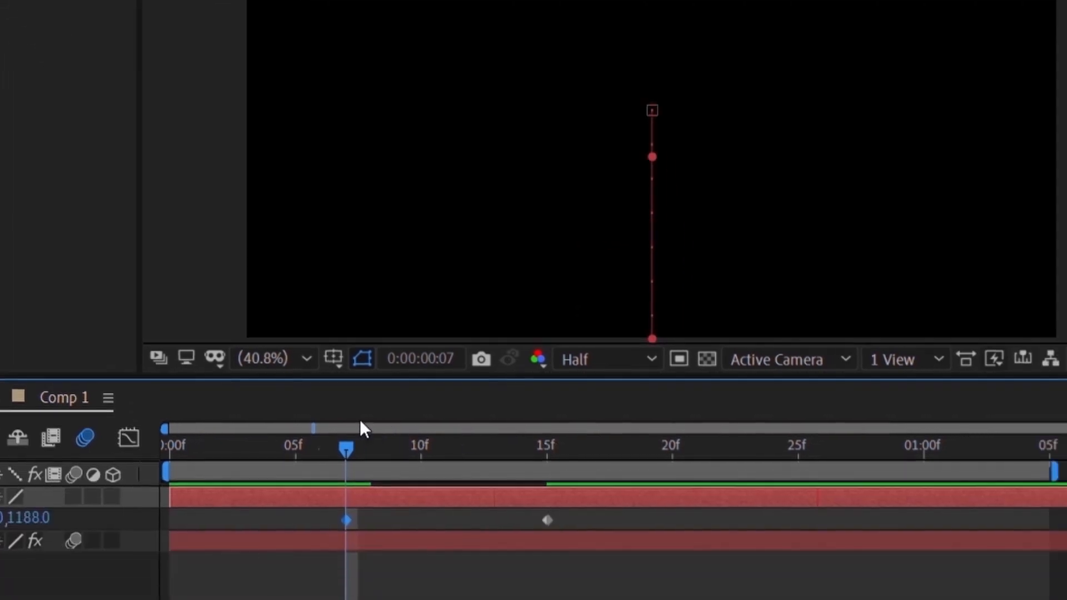
Step: Hold the motion text at the centre with Position keyframes on frames 13 and 22, and add a Y 194 keyframe at 0:00:01:00
drag(410, 574, 762, 574)
key(ctrl+v)
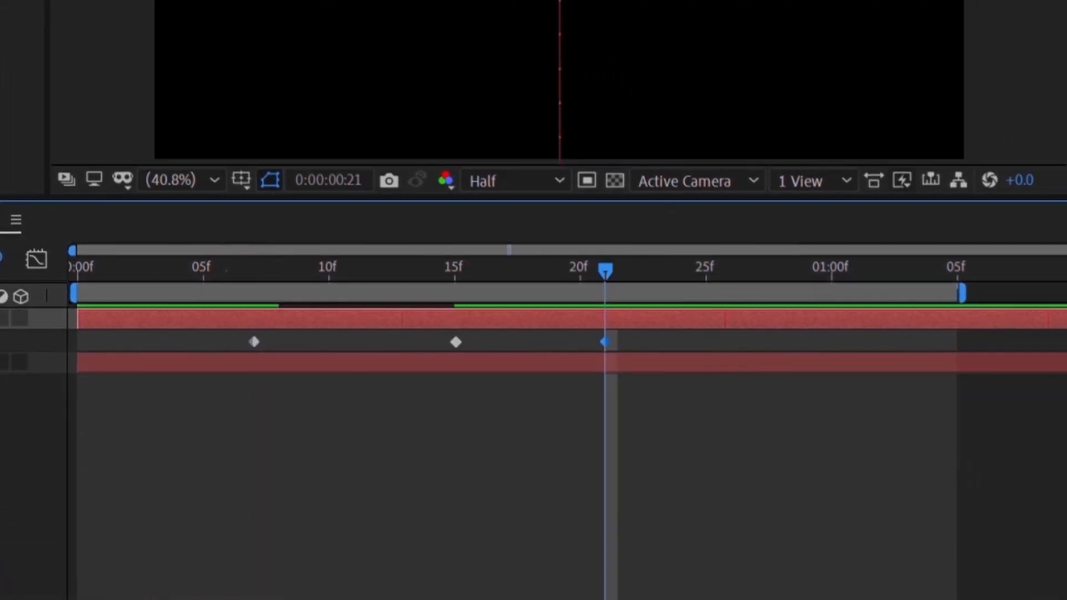
click(831, 256)
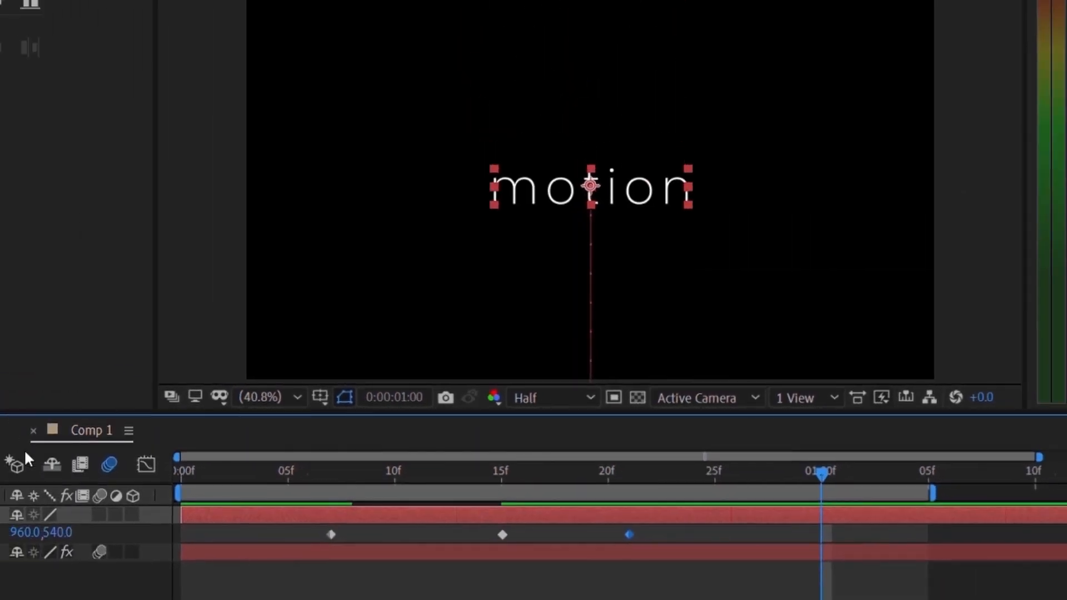
drag(63, 533, 42, 240)
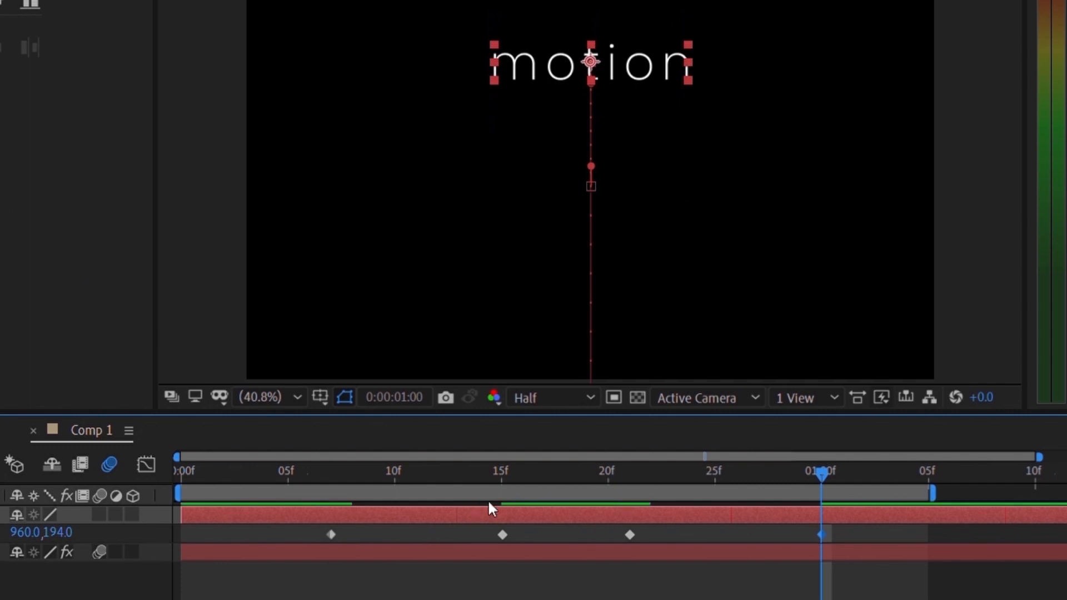
click(503, 534)
Step: Fade the motion text out with Opacity keyframes of 100% on frame 26 and 0% on frame 29, and enable its motion blur
key(t)
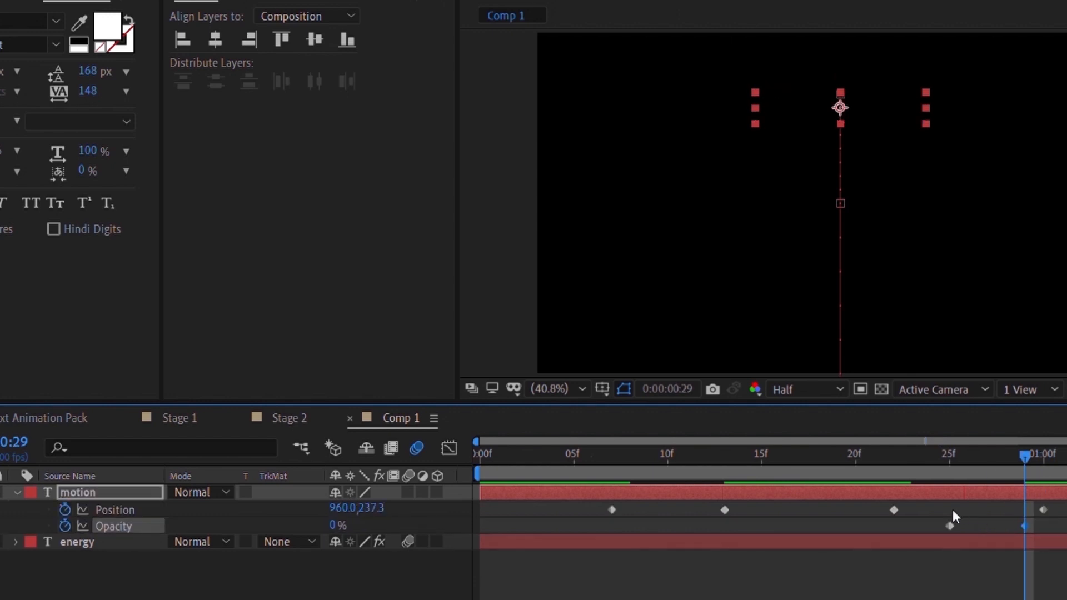
drag(950, 526, 975, 501)
key(Page_Up)
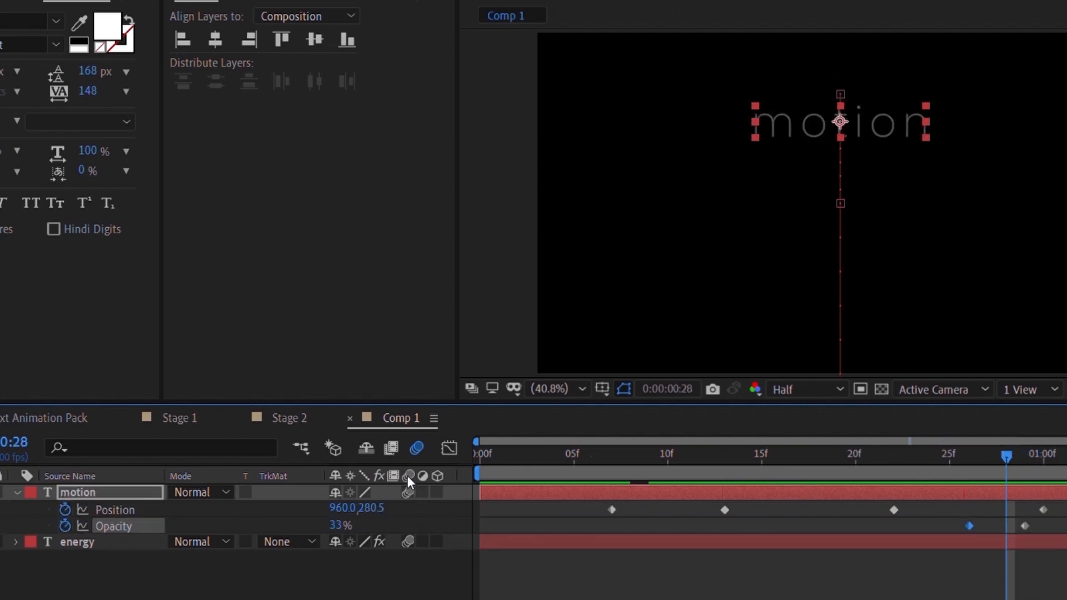
Step: Apply Easy Ease to all Position keyframes, reshape both speed curves into sharp late peaks in the Graph Editor, and preview the animation
click(139, 509)
key(F9)
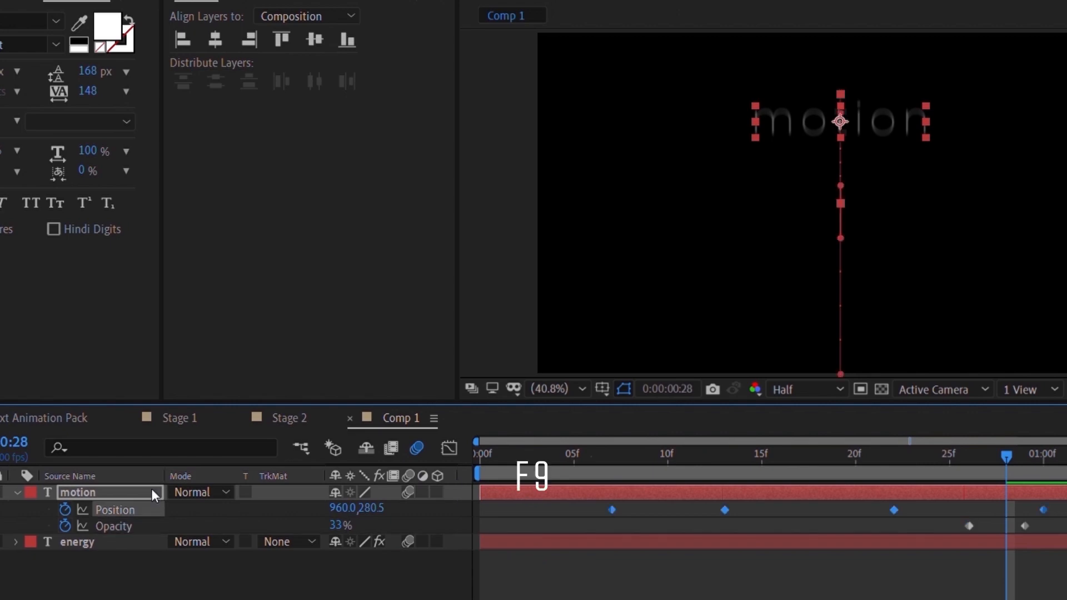
click(445, 434)
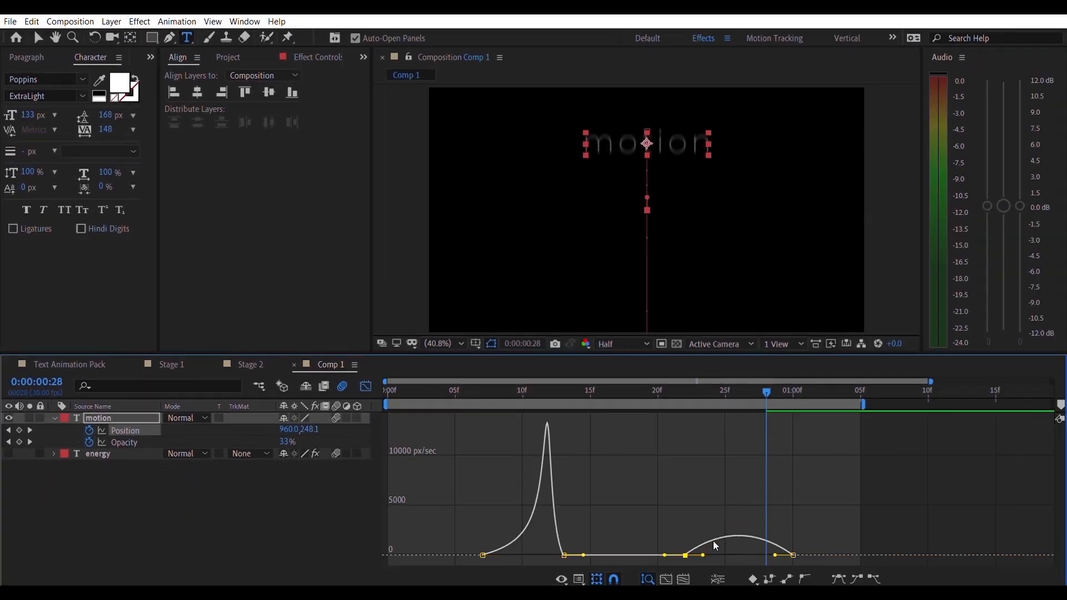
drag(703, 555, 739, 554)
click(366, 387)
key(Home)
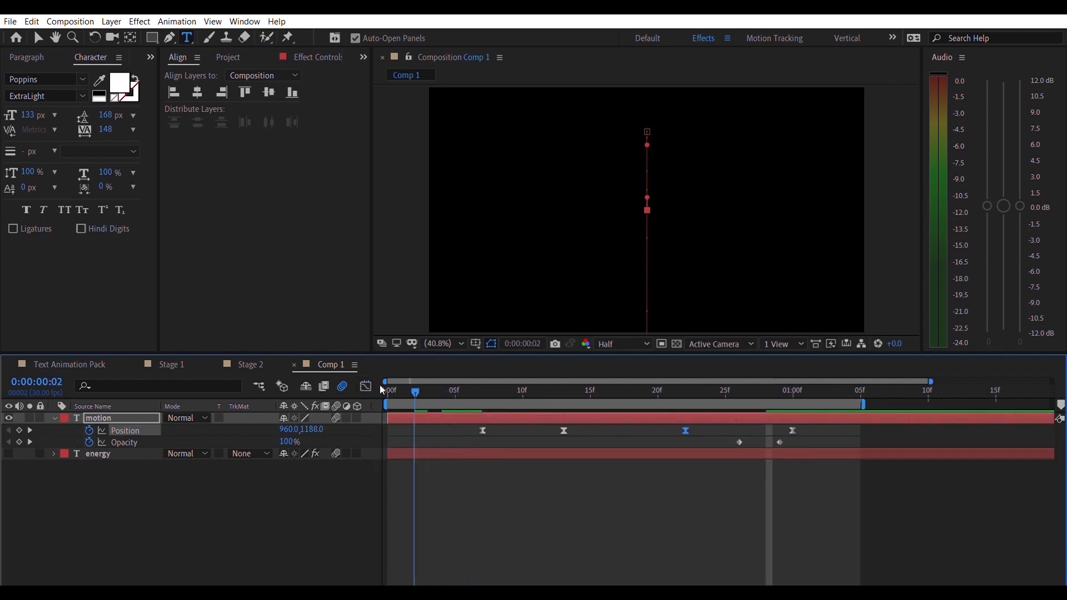
key(space)
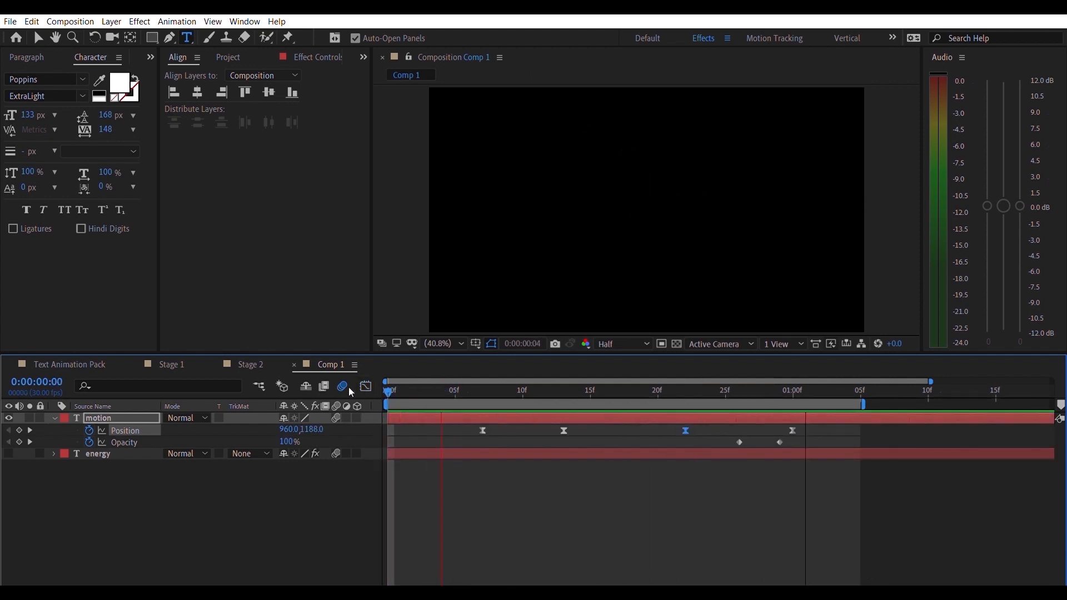
key(space)
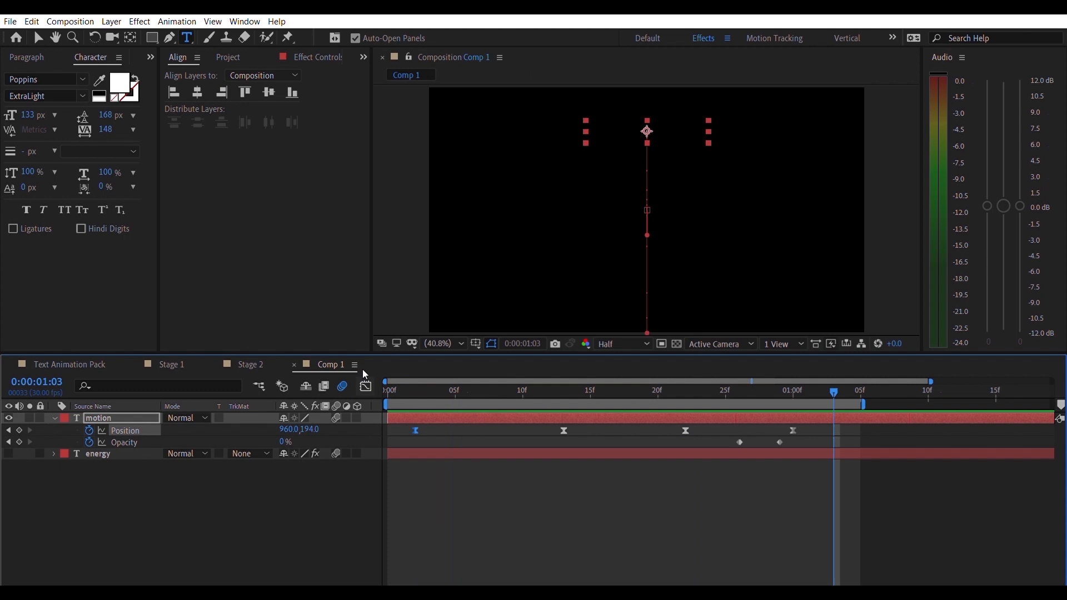
Step: Start the entry movement on frame 2, reshape its speed curve to peak early with a long slowdown, and preview it
click(366, 386)
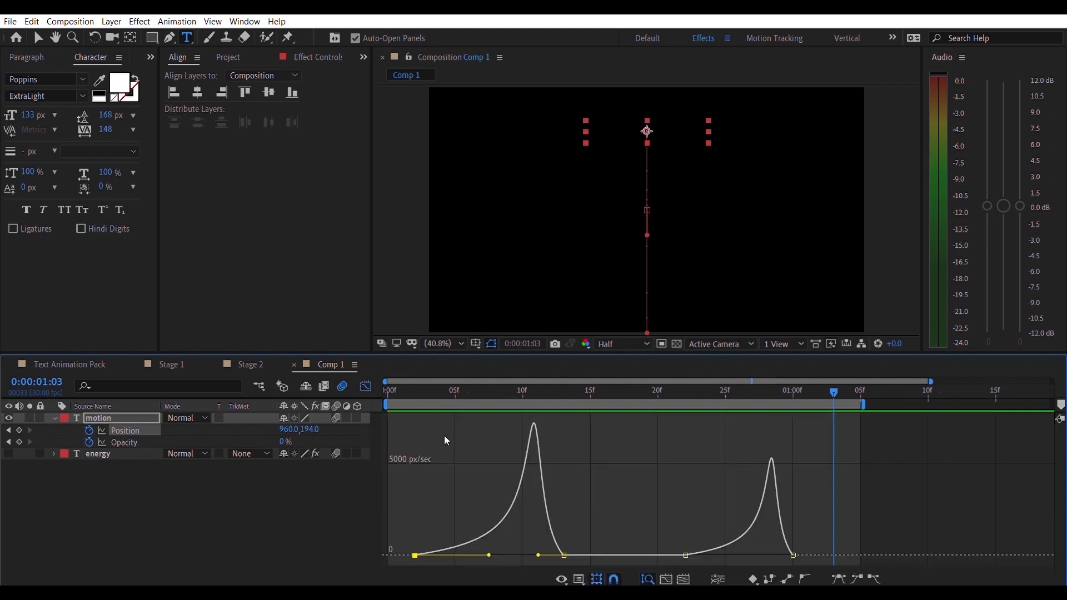
drag(538, 555, 494, 555)
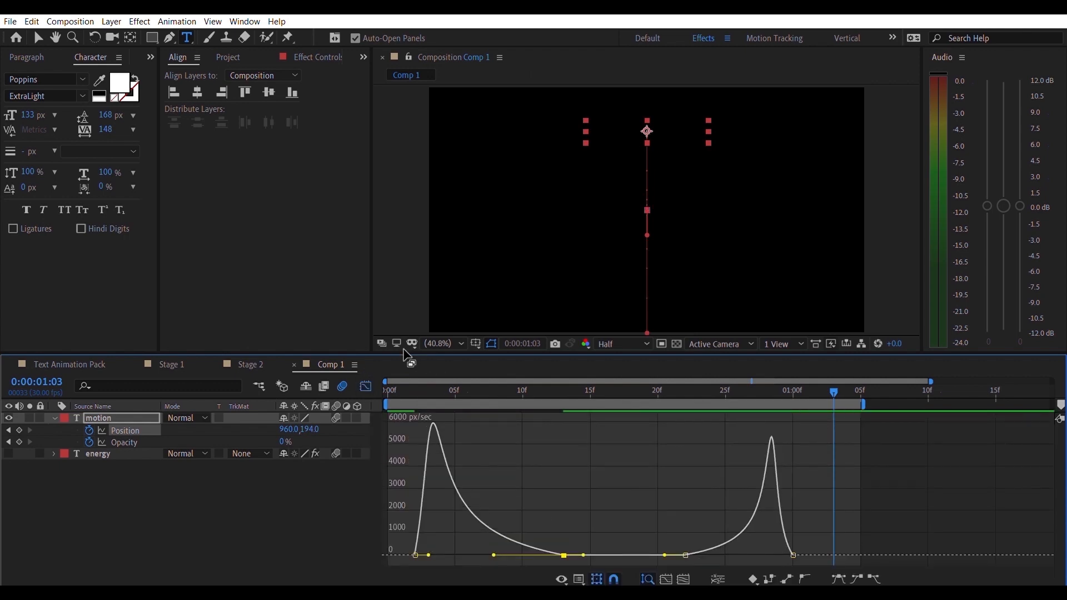
drag(402, 390, 374, 377)
key(space)
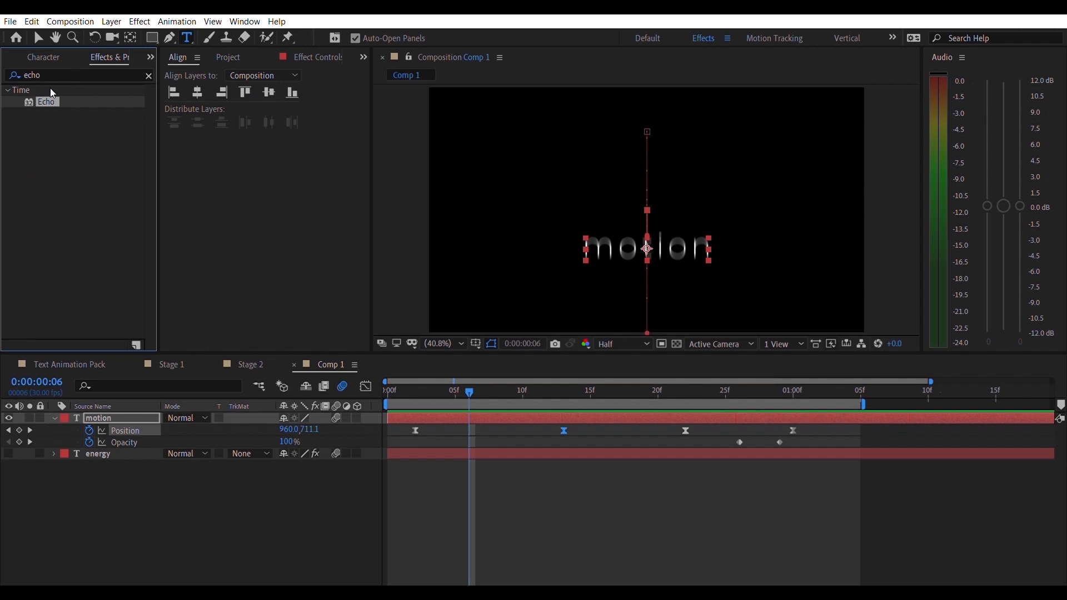
Step: Apply Echo to the motion layer with Number Of Echoes 8, Starting Intensity 0.47 and Decay 1.09, and preview the animation
double_click(49, 99)
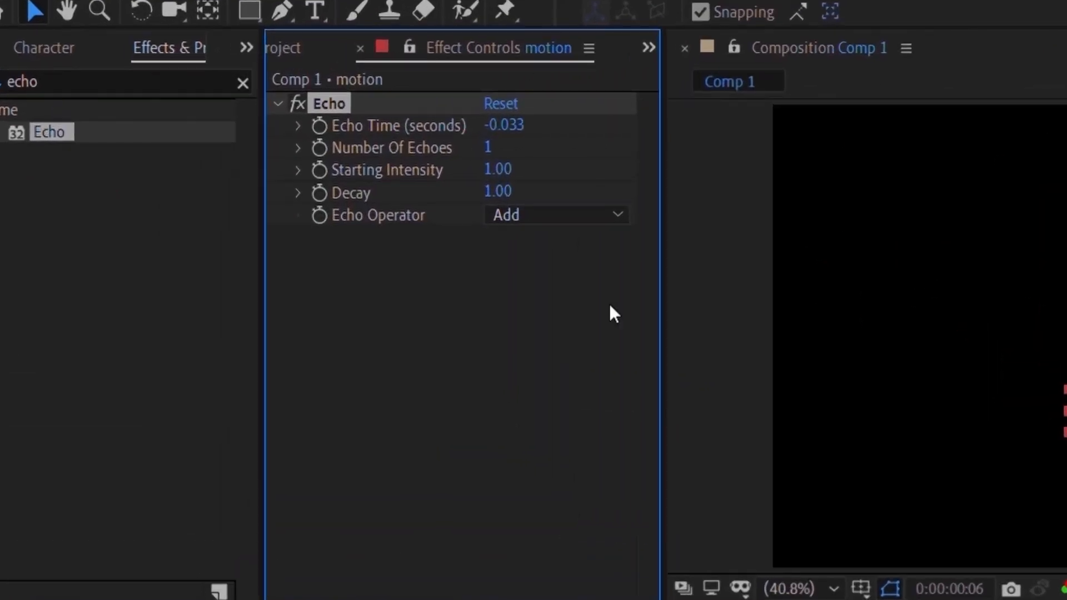
click(489, 147)
text(8)
key(Tab)
drag(499, 164, 435, 180)
drag(497, 190, 489, 182)
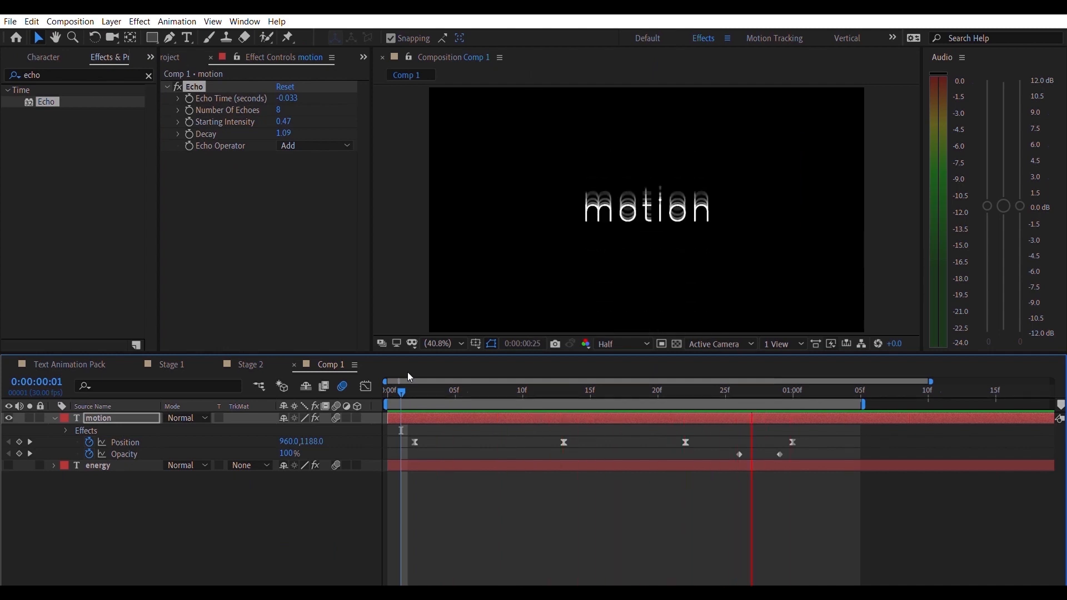
key(space)
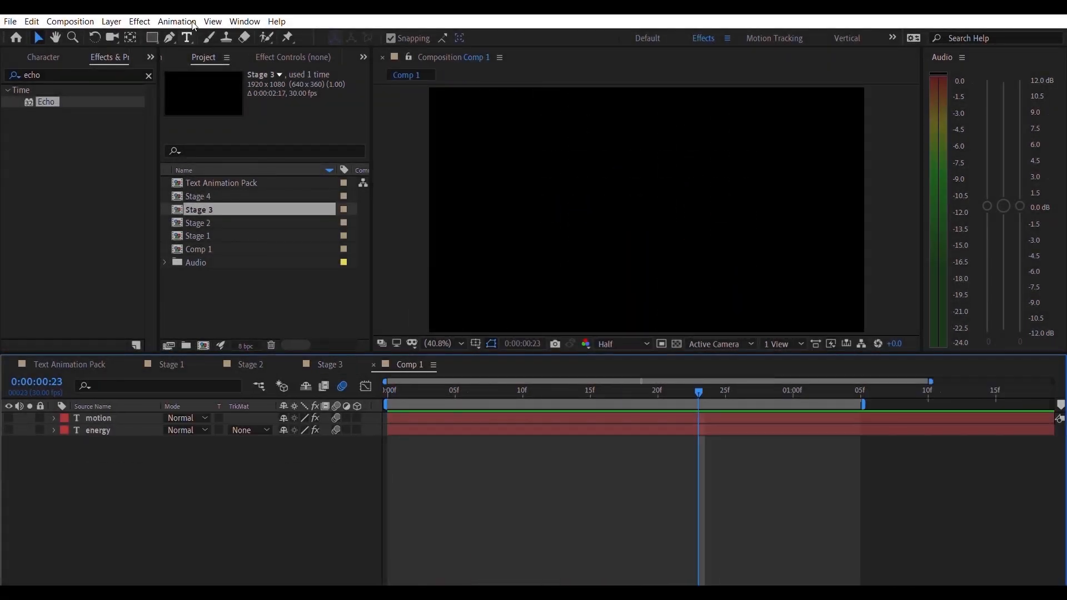
Step: Create a new text layer reading "flow" in Poppins ExtraBold
click(187, 37)
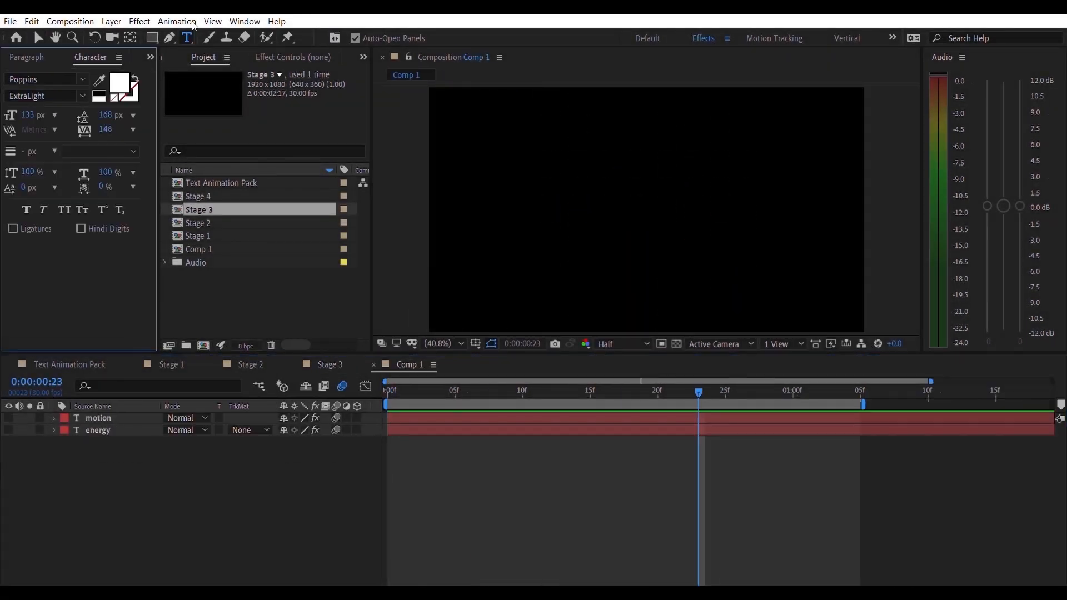
click(589, 203)
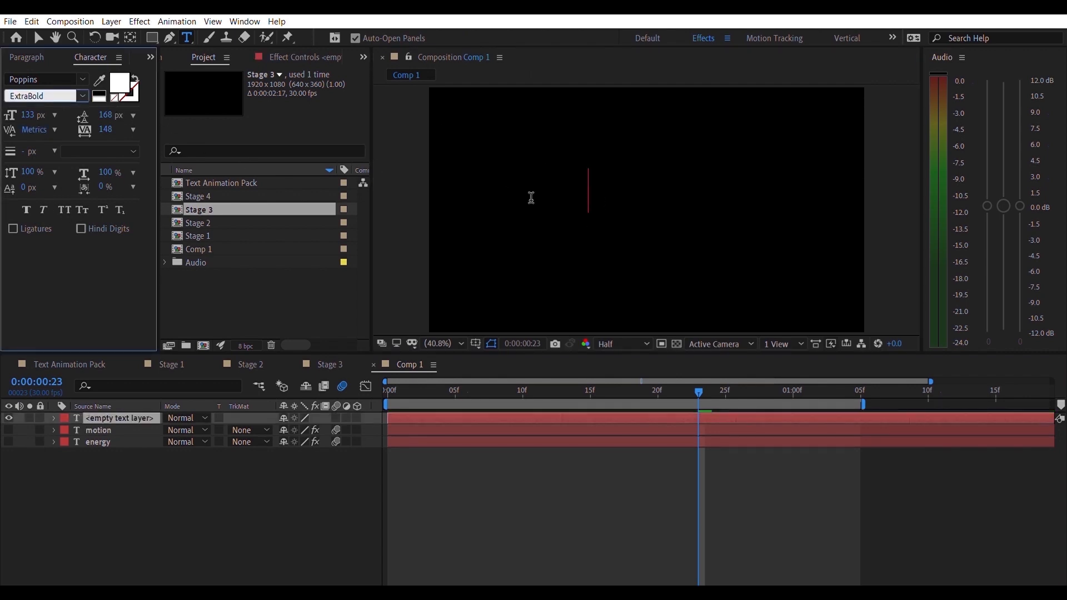
text(flow)
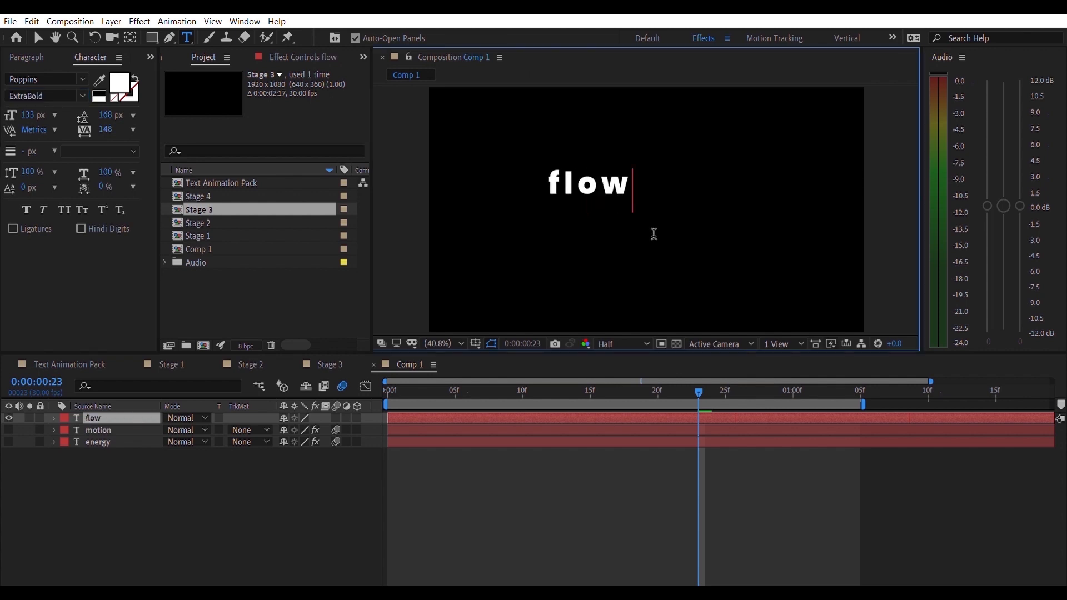
key(Escape)
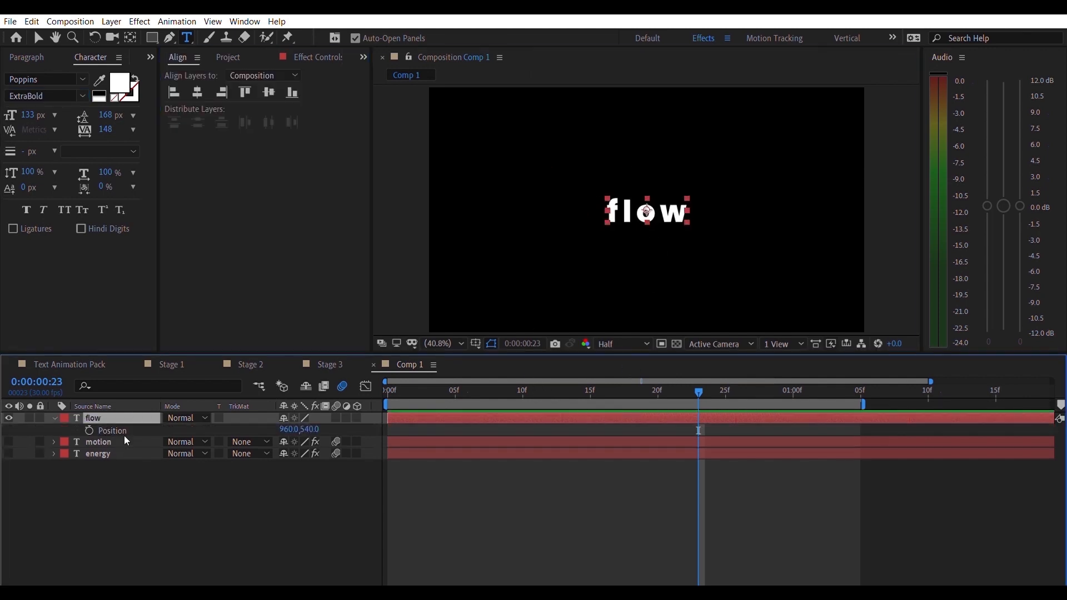
Step: Keyframe the flow layer's Position from above the frame (Y -118) at frame 3 through centre to an eased downward exit with an Opacity fade
click(89, 430)
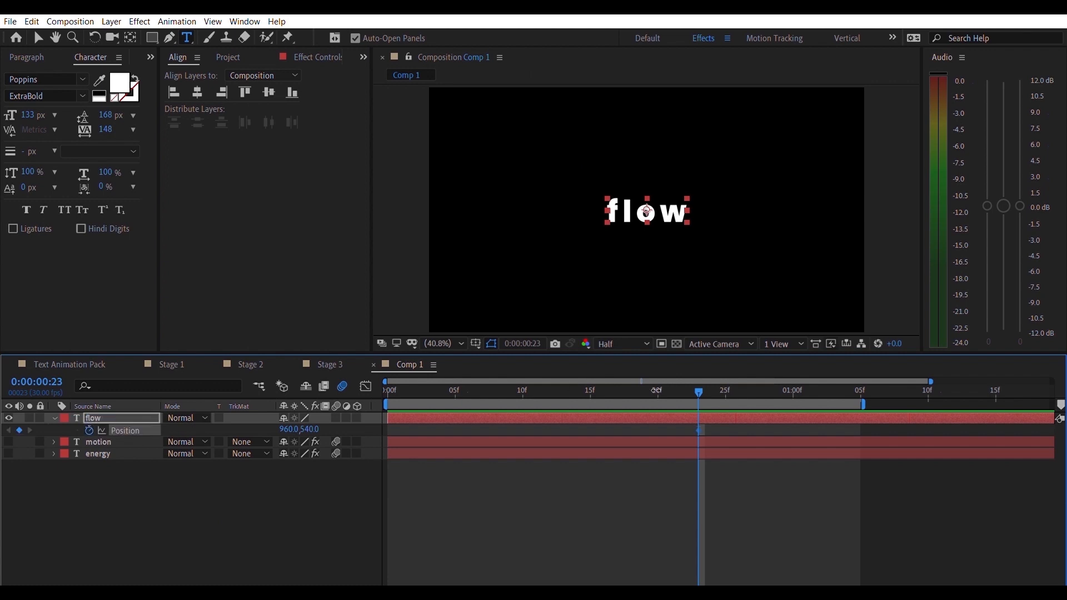
click(428, 391)
drag(320, 426, 544, 364)
drag(602, 391, 685, 390)
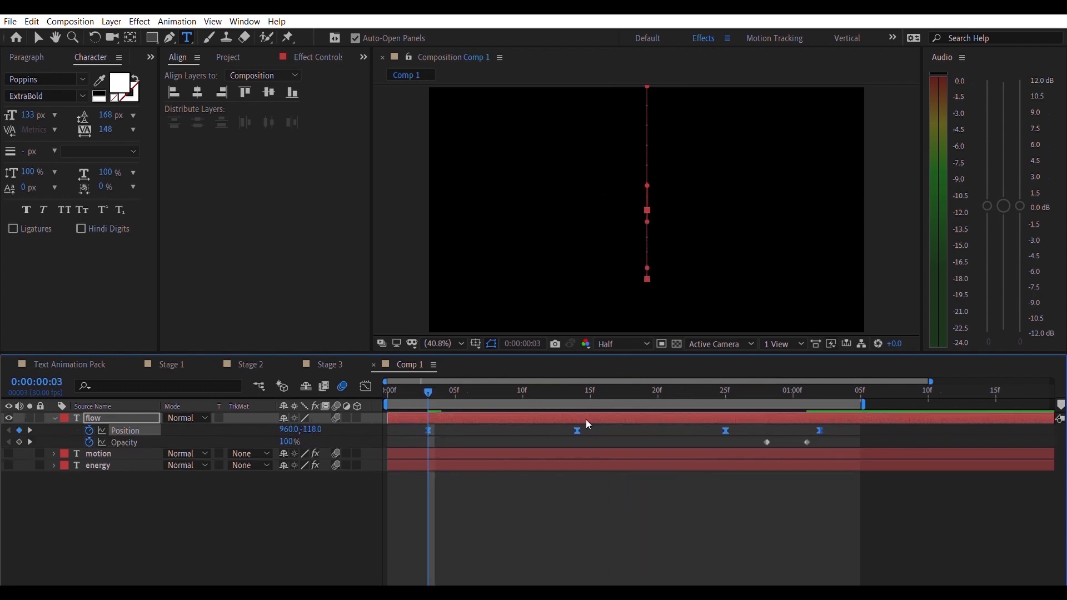
click(365, 387)
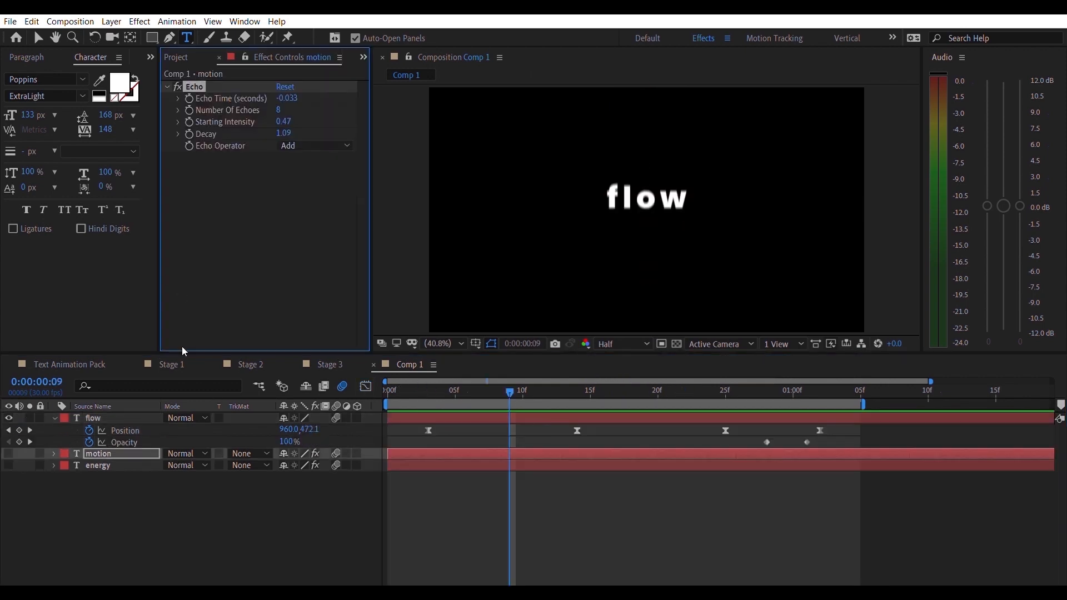
Step: Paste the motion layer's Echo effect onto the flow layer and preview the animation
click(115, 417)
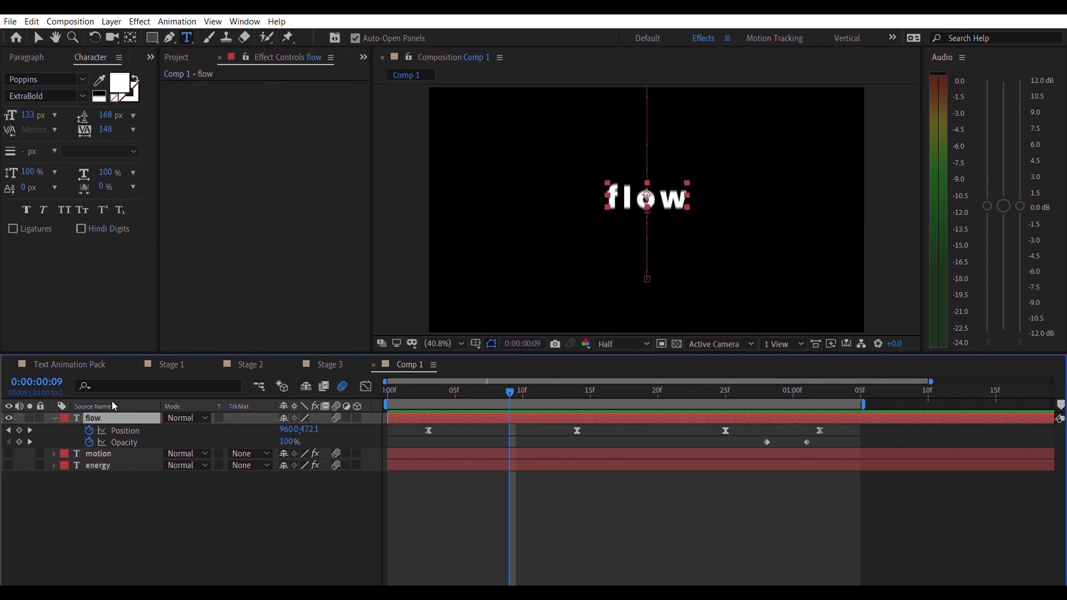
key(ctrl+v)
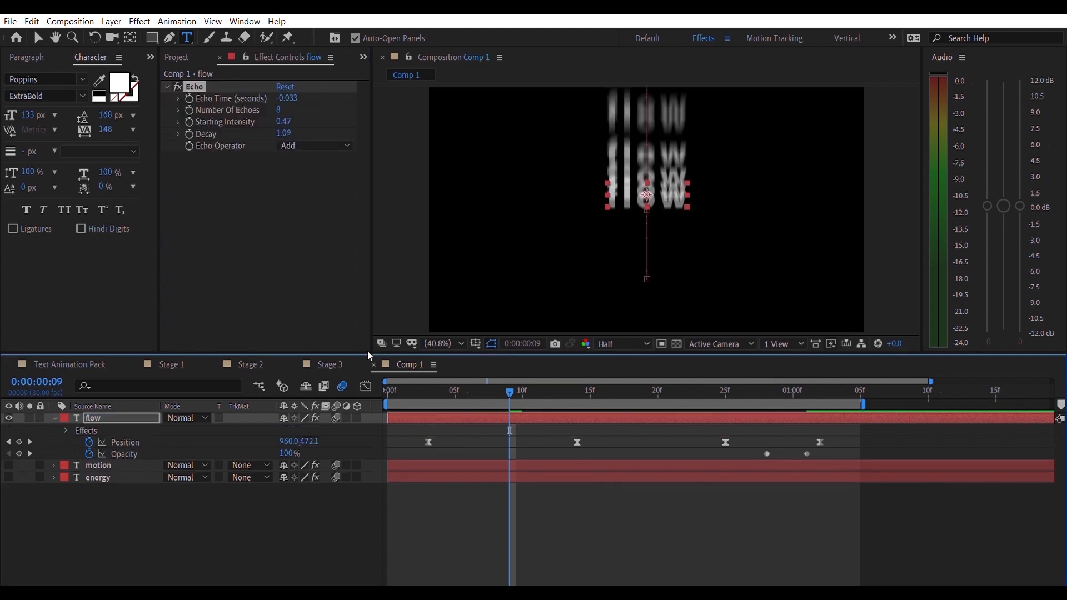
click(385, 387)
key(space)
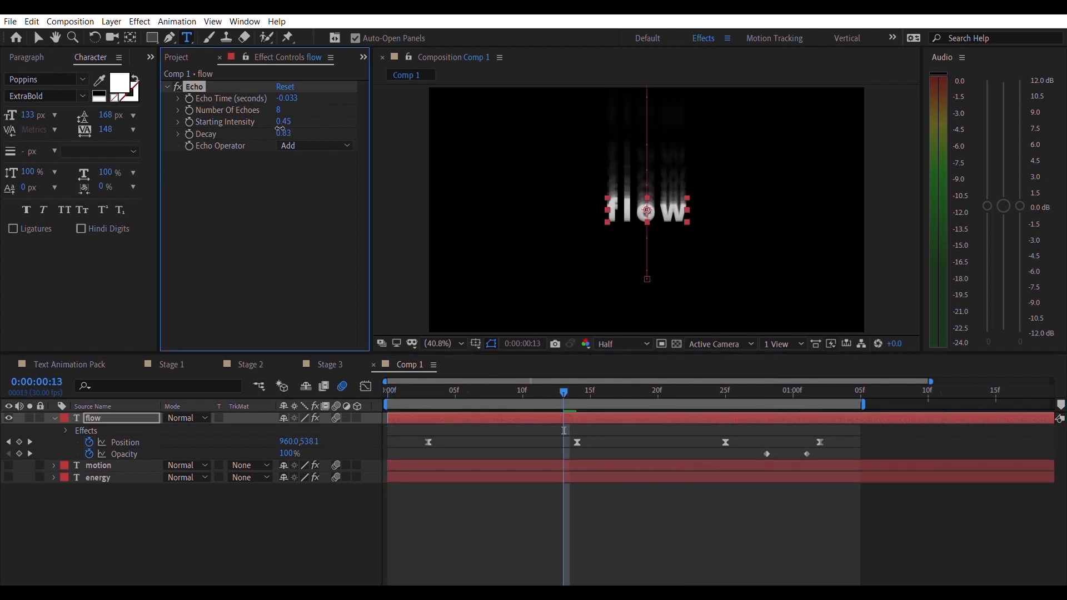
Step: Lower the flow layer's Echo to Starting Intensity 0.45 and Decay 0.84, and preview the animation
drag(281, 132, 284, 131)
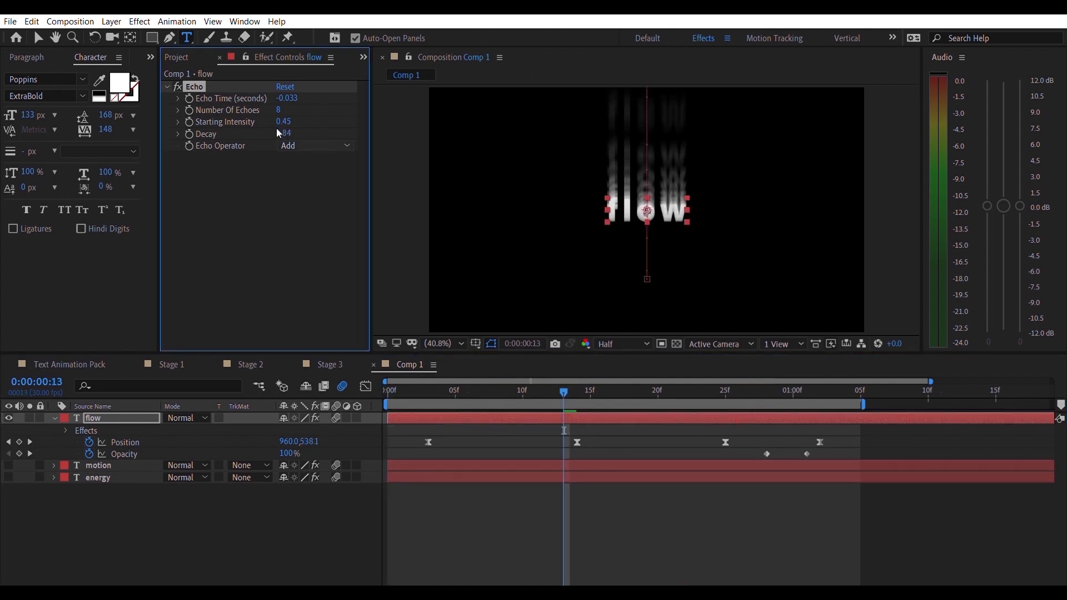
click(295, 204)
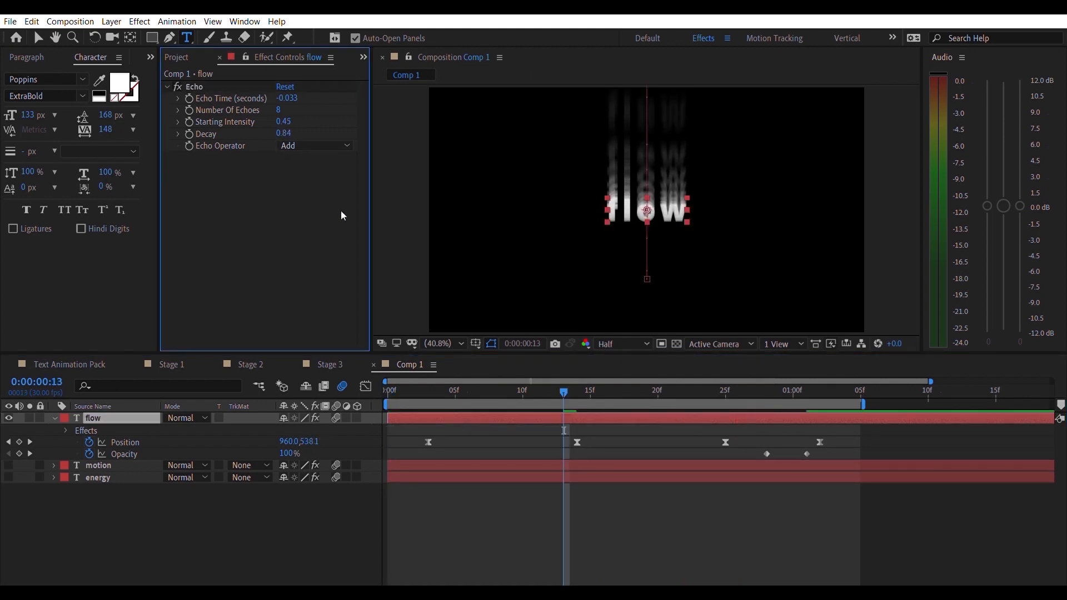
click(413, 388)
key(space)
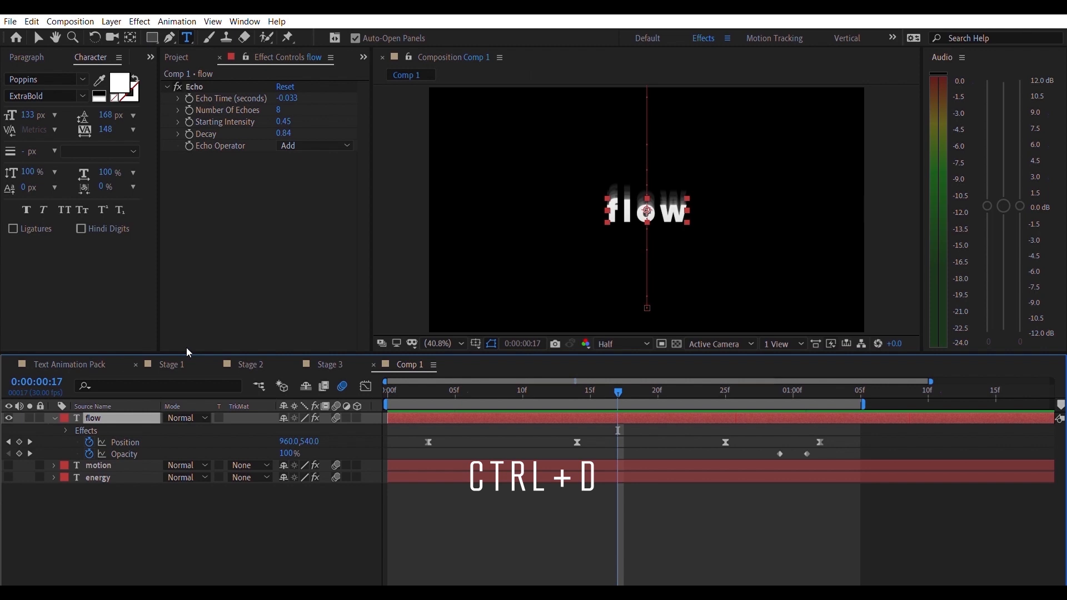
Step: Duplicate the flow layer and place the copy, flow 2, beneath the original
key(ctrl+d)
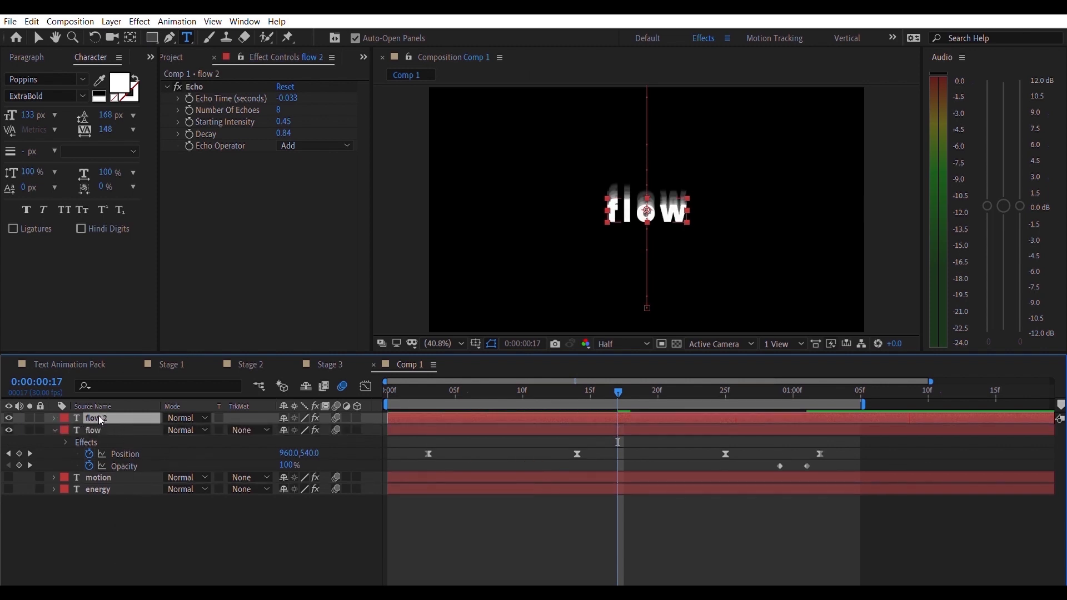
drag(99, 430, 99, 409)
click(98, 430)
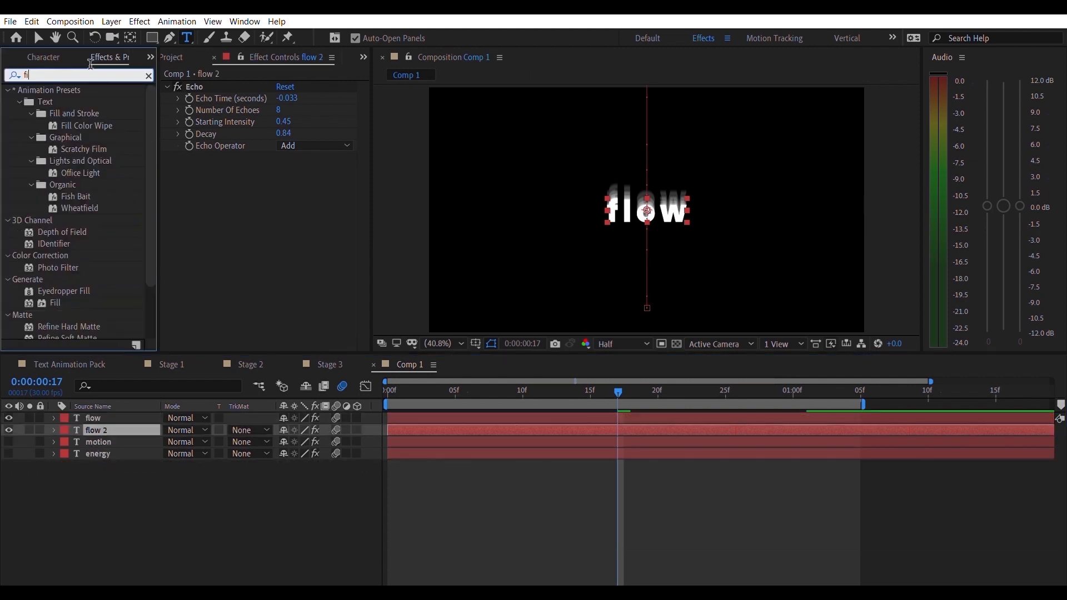
Step: Apply a yellow Fill effect to flow 2 and make the layer start at frame 1
text(ll)
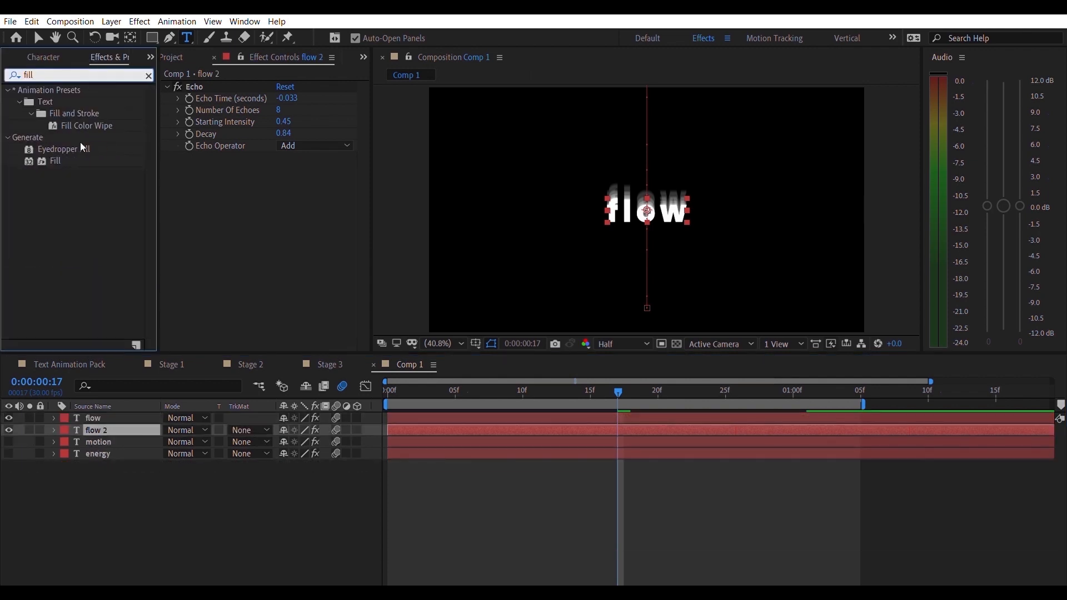
double_click(54, 161)
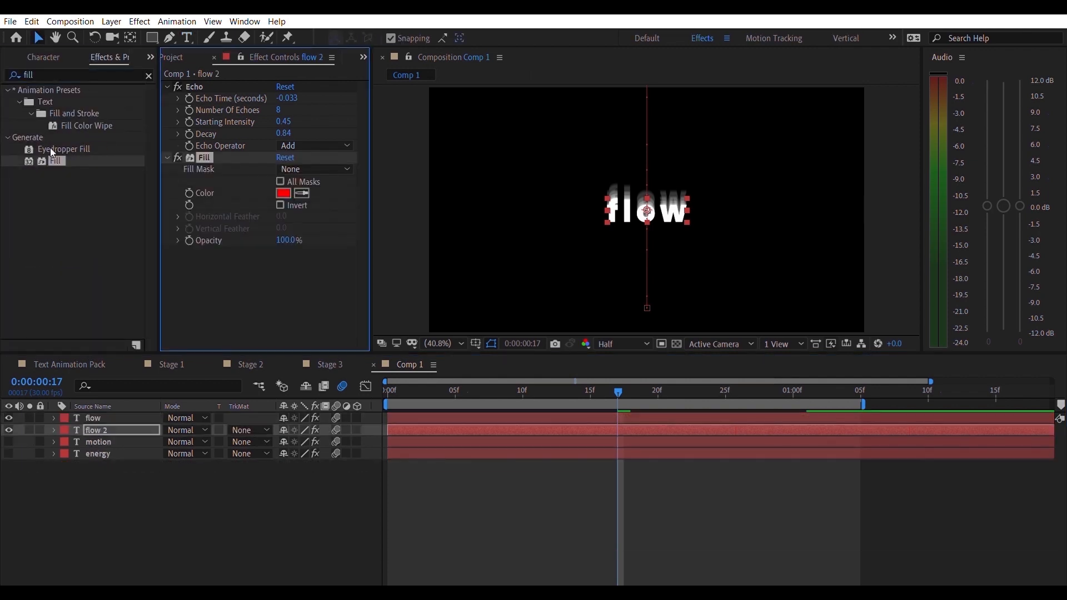
click(284, 192)
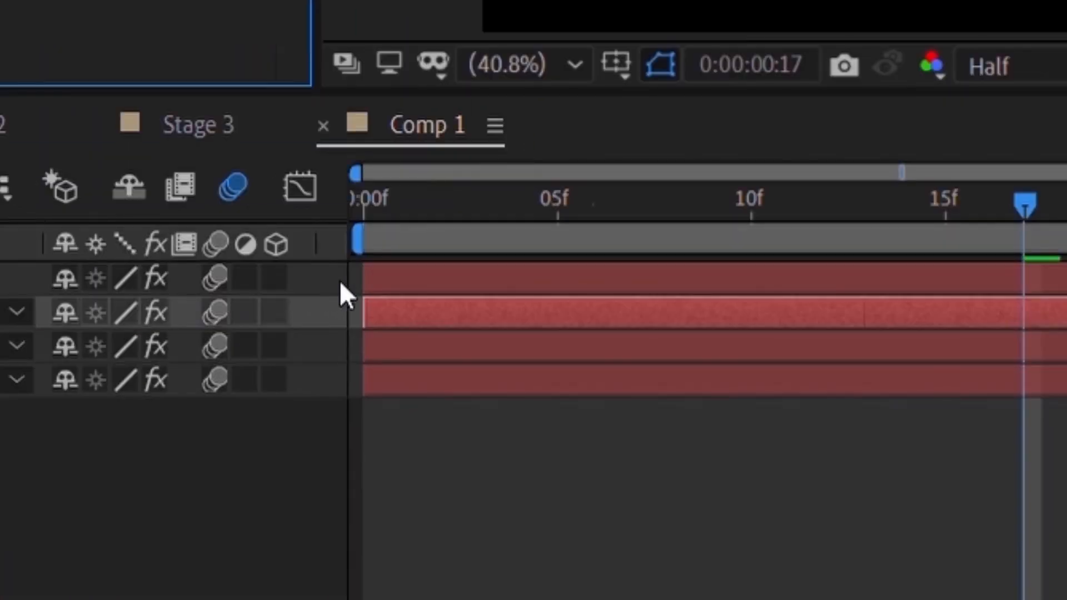
key(space)
key(bracketleft)
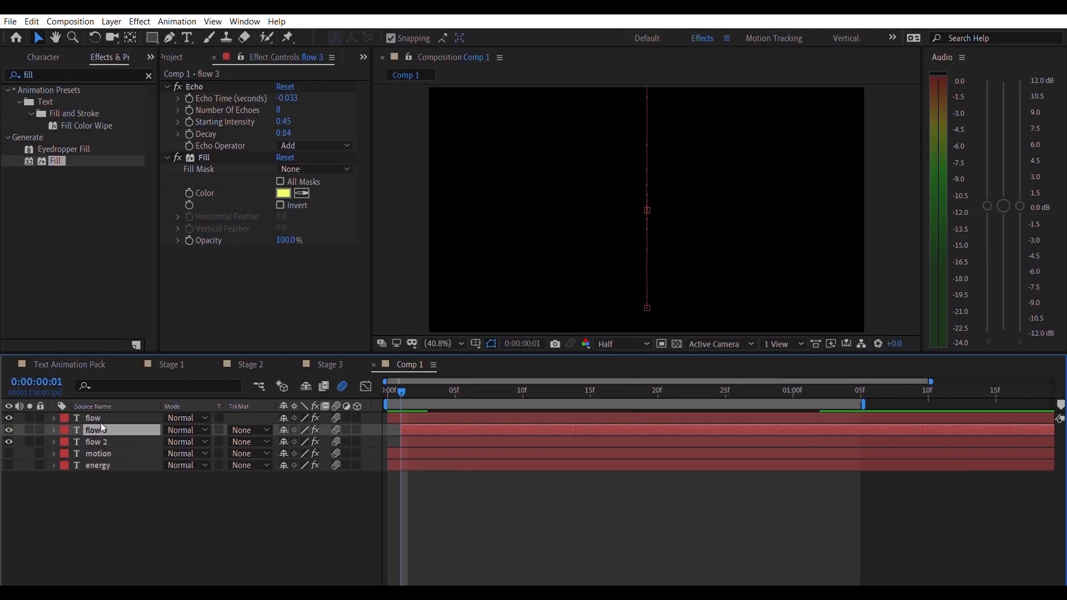
Step: Stack two more Fill-coloured copies below flow 2, starting flow 3 at frame 2 and a red flow 4 at frame 3, and preview them
drag(101, 429, 104, 444)
drag(415, 392, 532, 383)
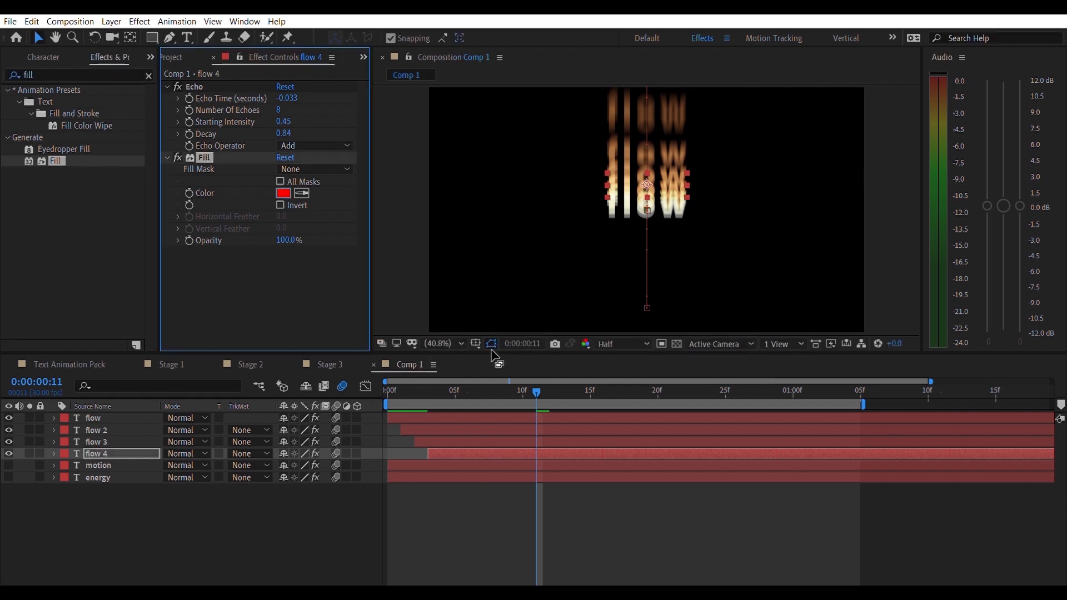
key(space)
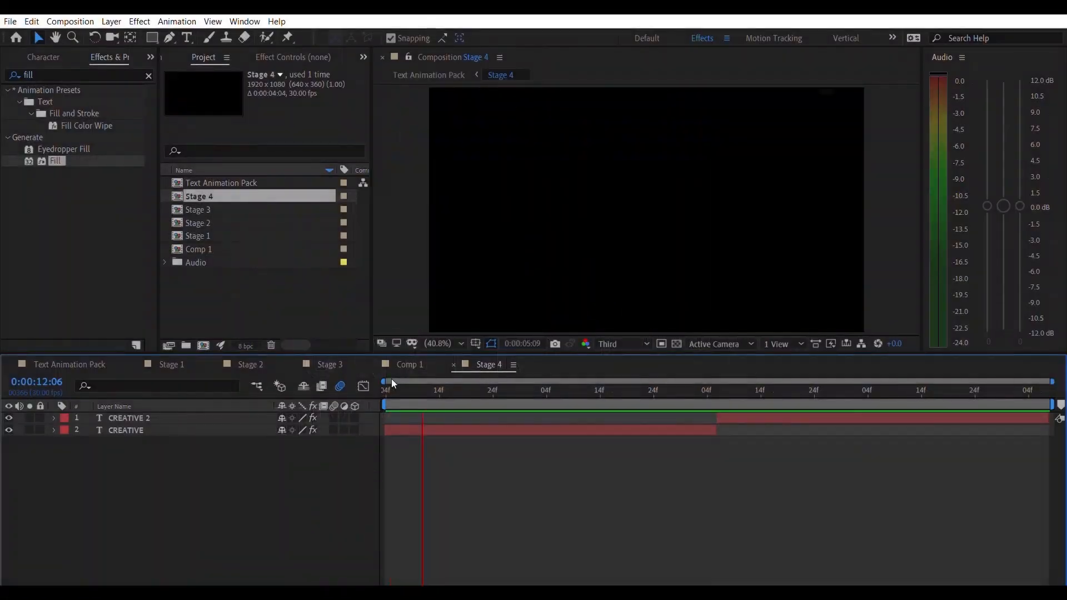
Step: Stop the Stage 4 preview and create a centred text layer reading "BOUNCE" in Poppins ExtraBold in Comp 1
key(space)
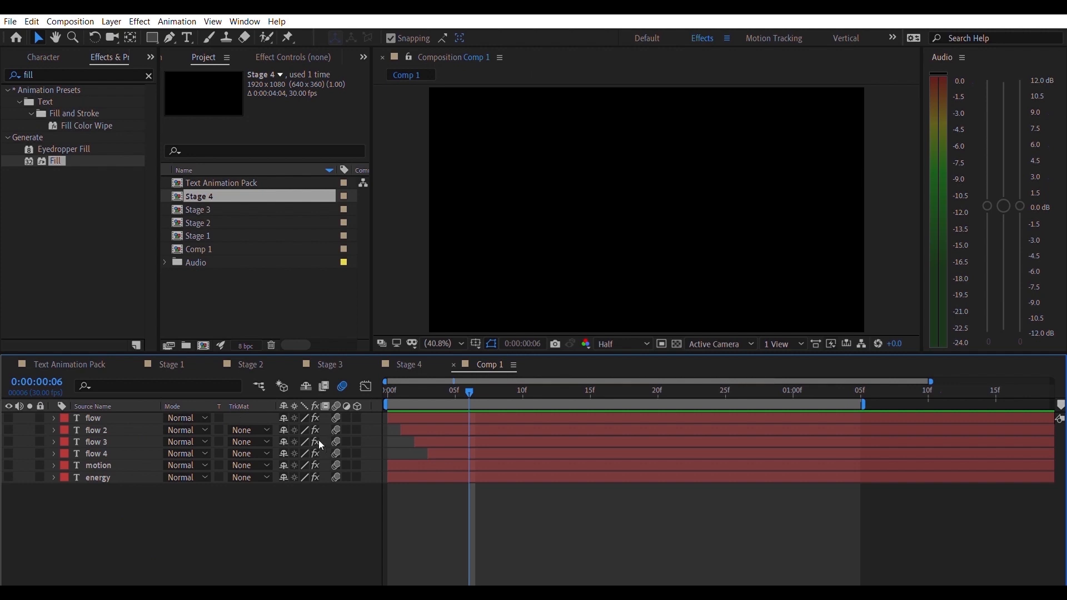
key(ctrl+alt+shift+t)
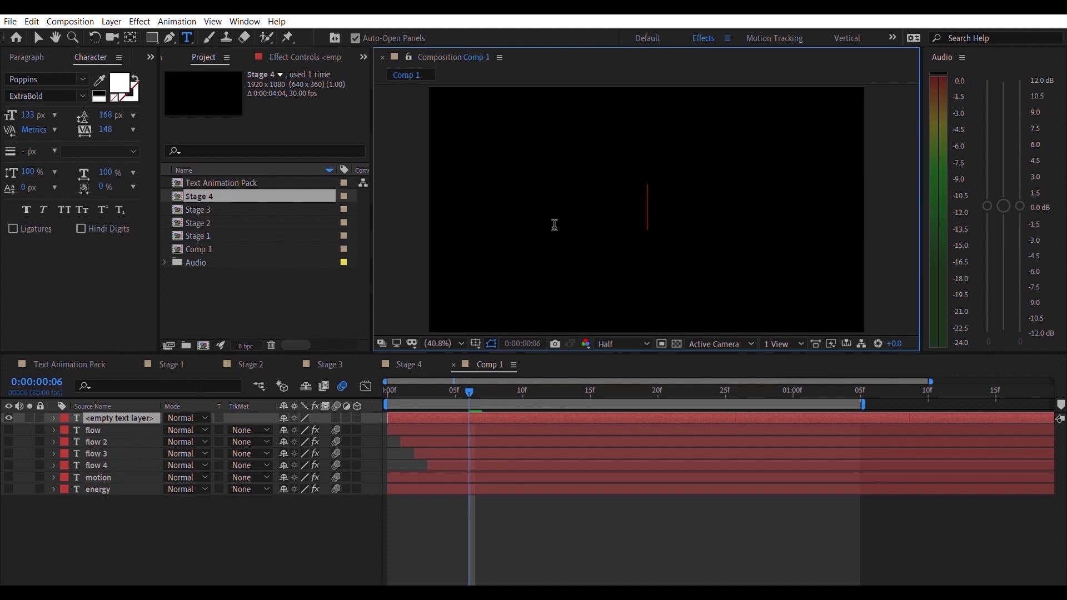
text(BOUNCE)
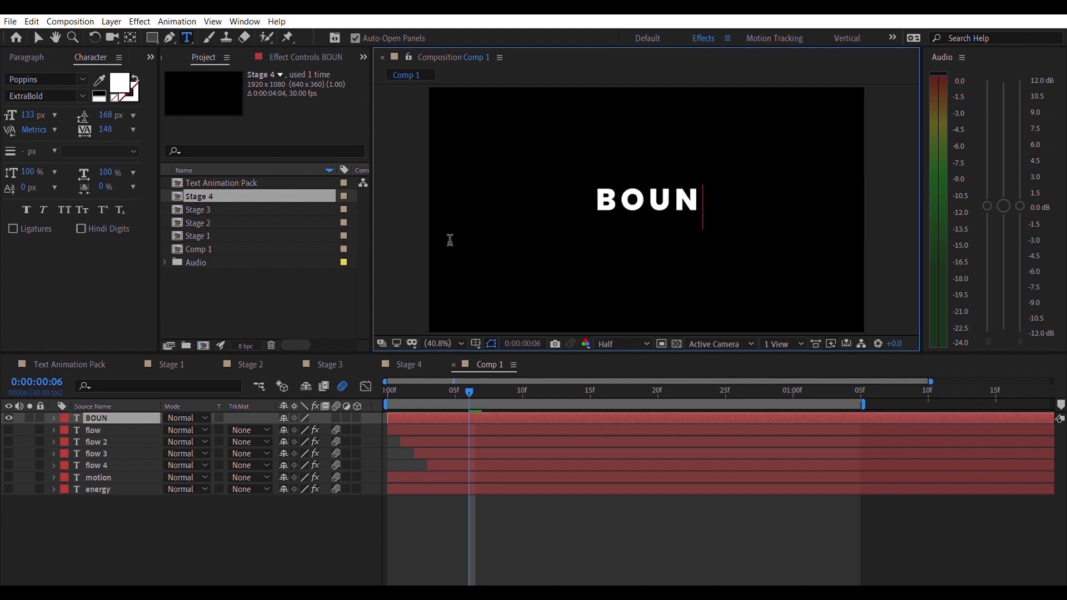
click(468, 412)
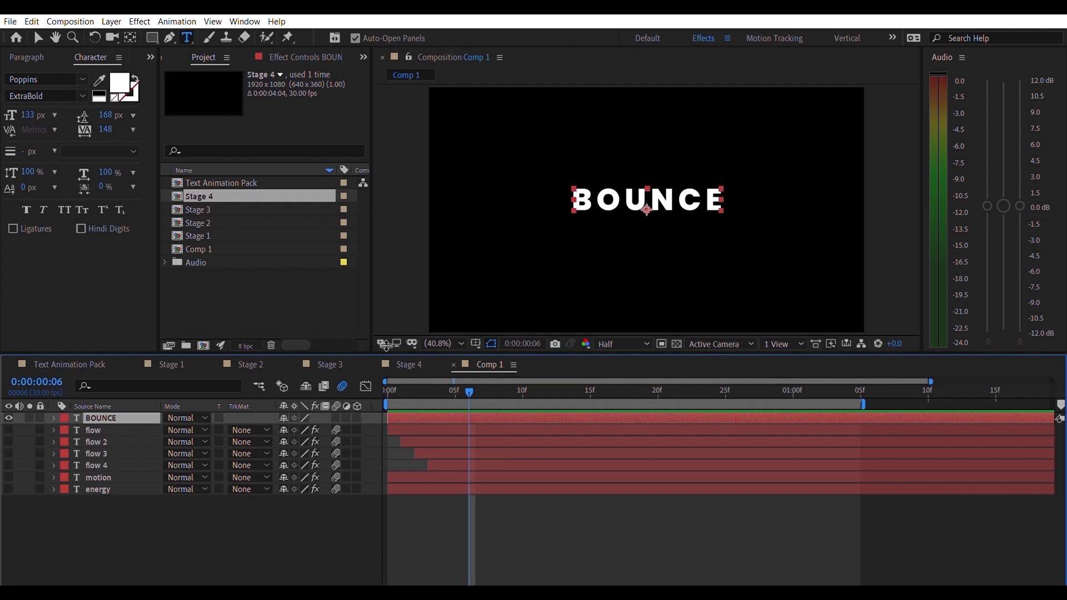
Step: Apply the Path Text effect to the BOUNCE layer with the text "BOUNCE" in Poppins ExtraBold, and re-enable view refresh
key(ctrl+5)
text(path)
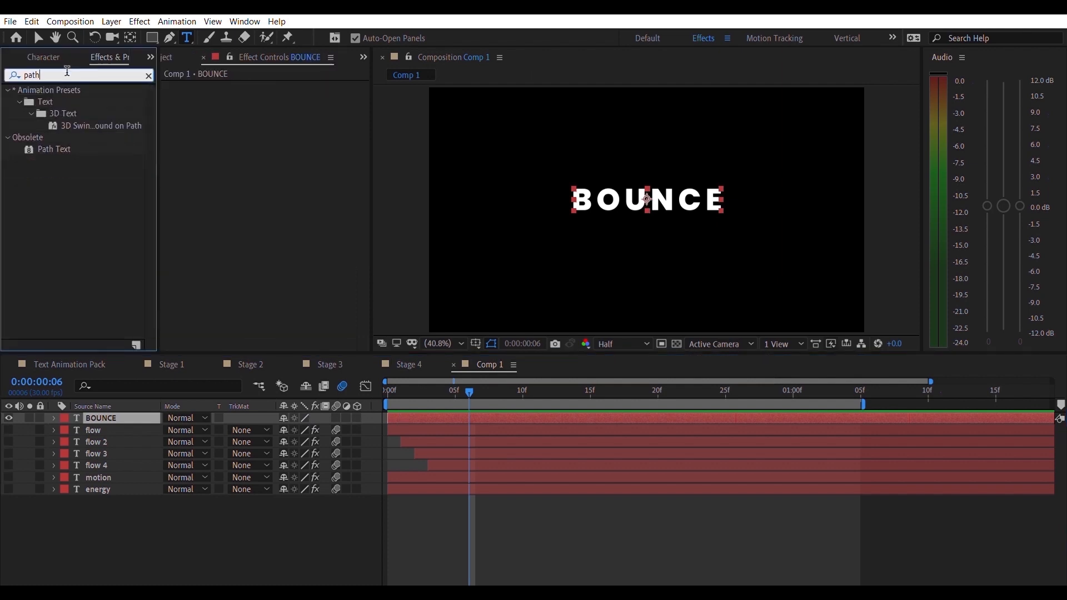
double_click(52, 146)
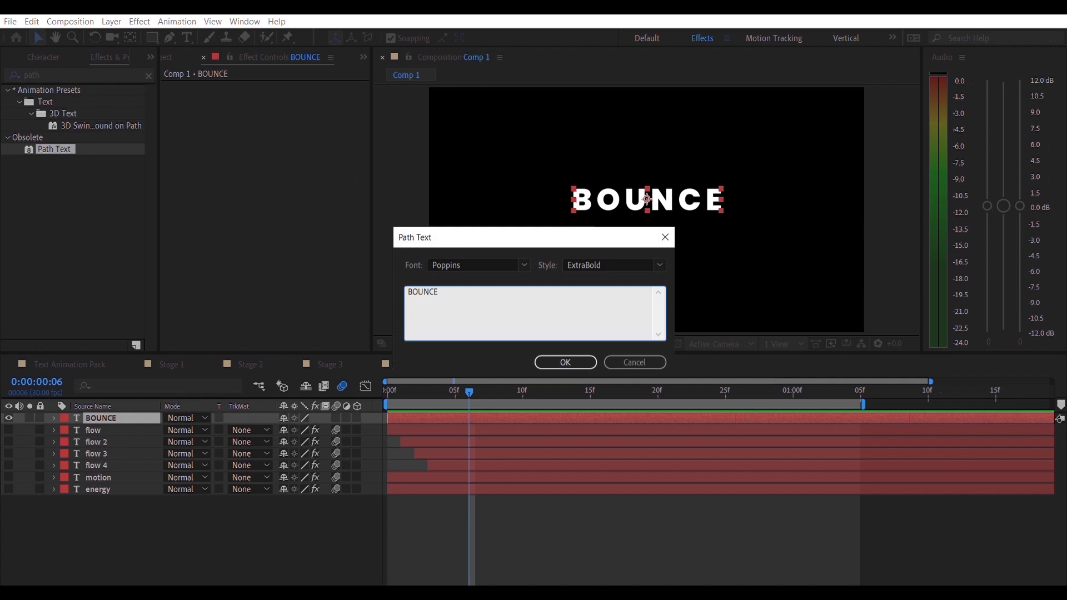
click(566, 362)
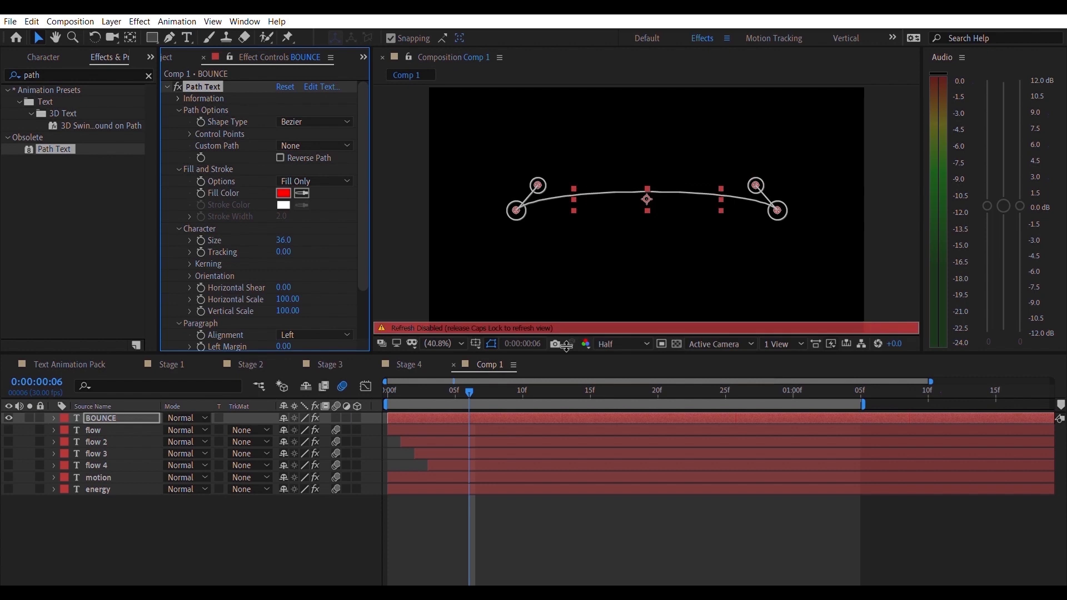
key(Caps_Lock)
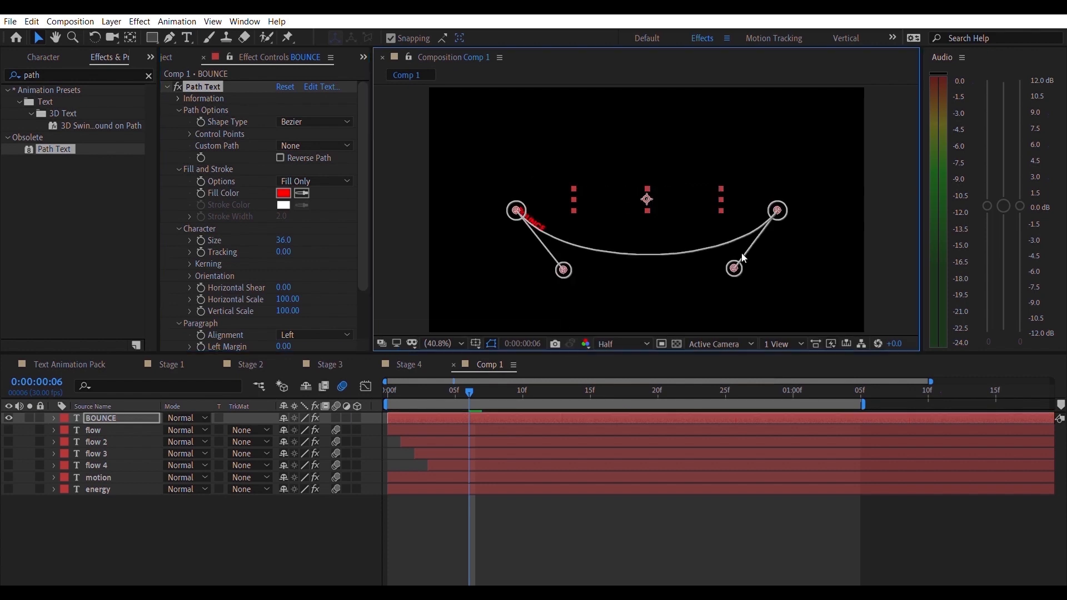
Step: Bend the text path into a downward curve and style its text with white fill, size 107 and tracking 21
drag(734, 267, 734, 277)
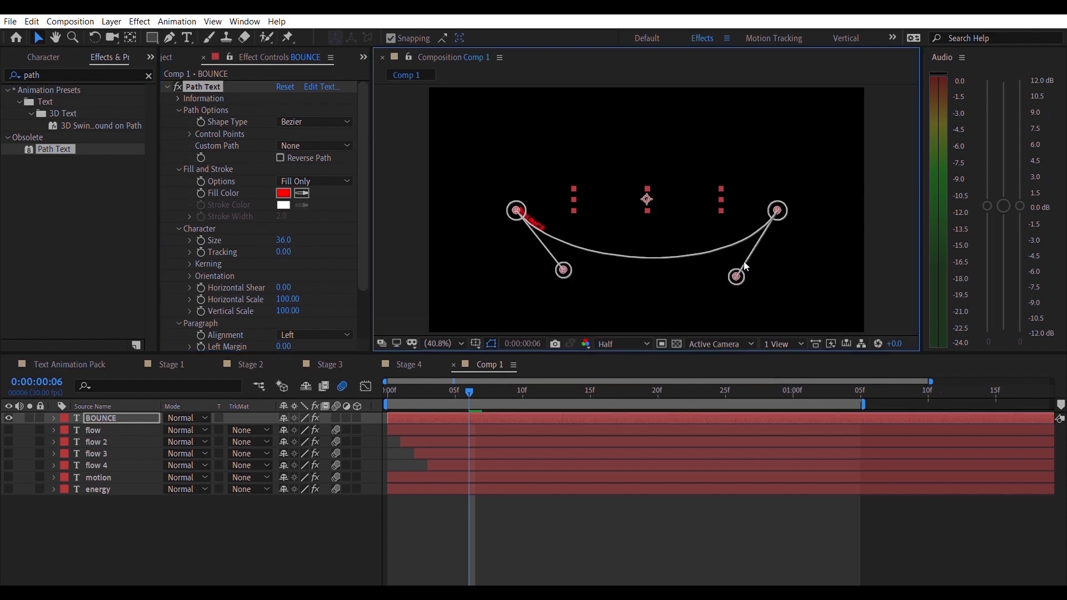
click(309, 181)
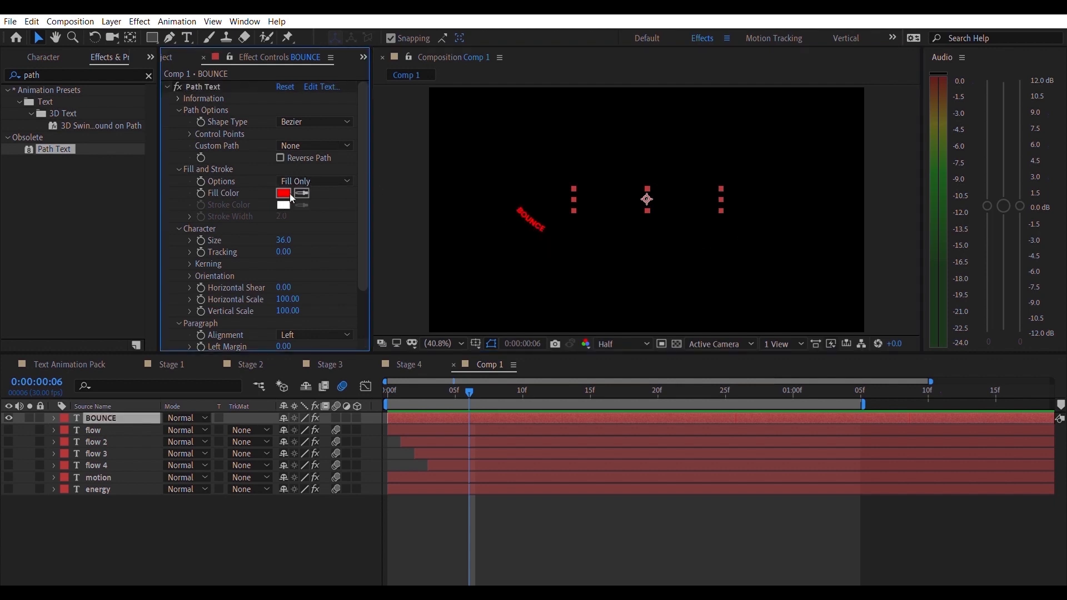
mouse_move(290, 240)
mouse_down()
mouse_move(294, 226)
mouse_move(331, 220)
mouse_move(298, 250)
mouse_up()
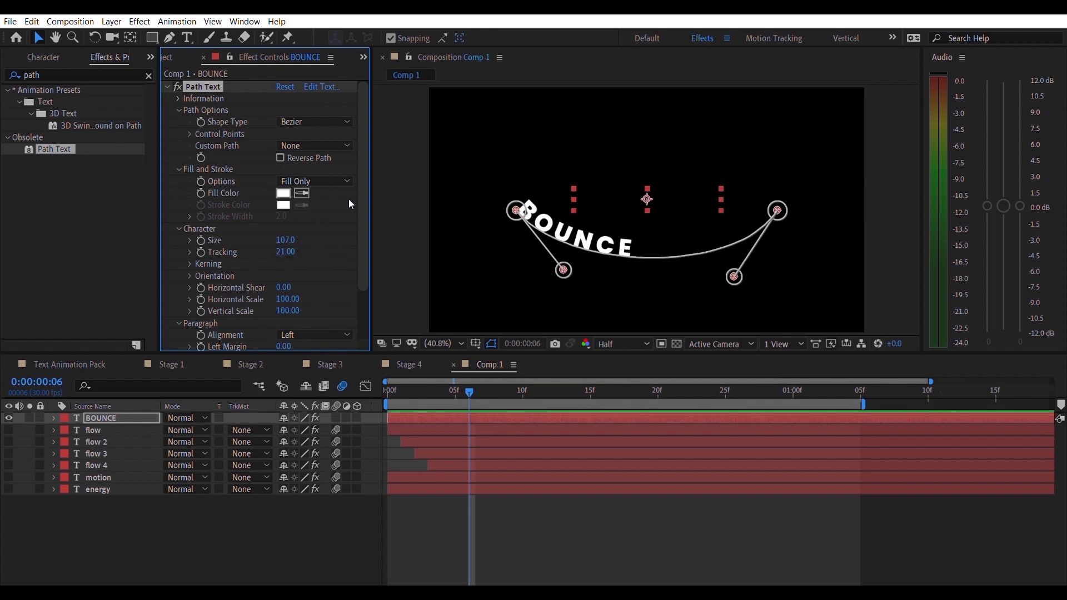
Step: Deepen the path's downward curve and set the Path Text paragraph alignment to Center
scroll(351, 199, down, 2)
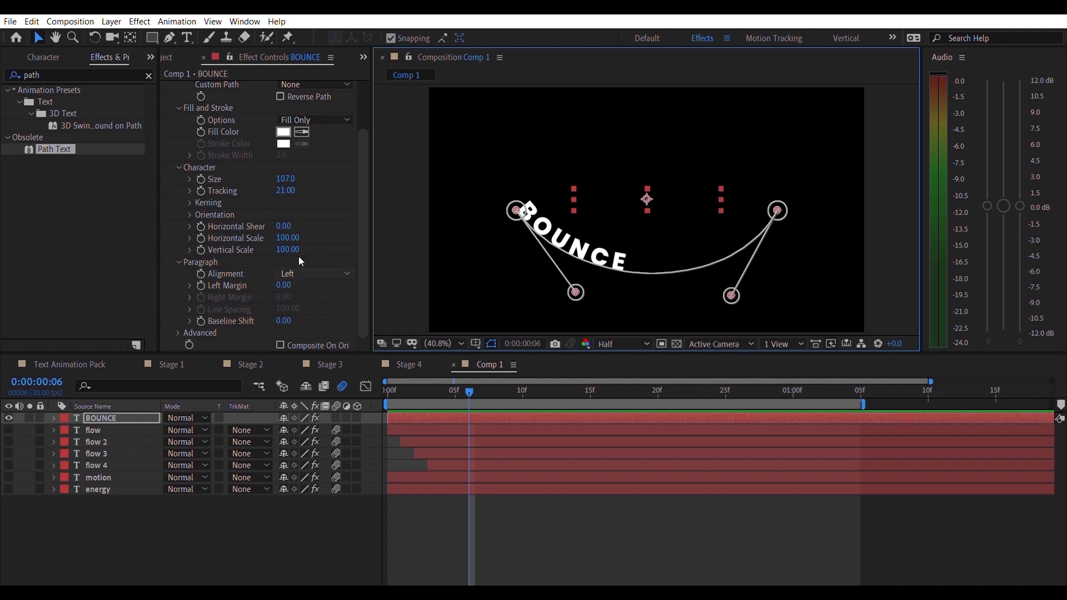
click(300, 260)
click(303, 302)
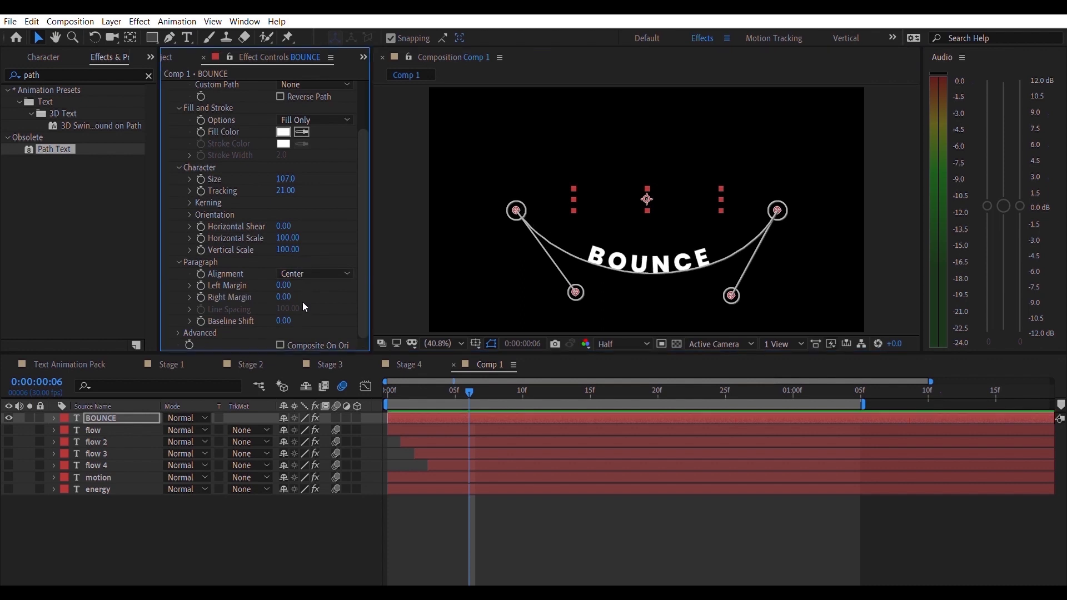
click(302, 302)
Step: Keyframe the Path Text Left Margin from -3370 at frame 4 to 0 at frame 13
click(201, 284)
key(u)
click(470, 430)
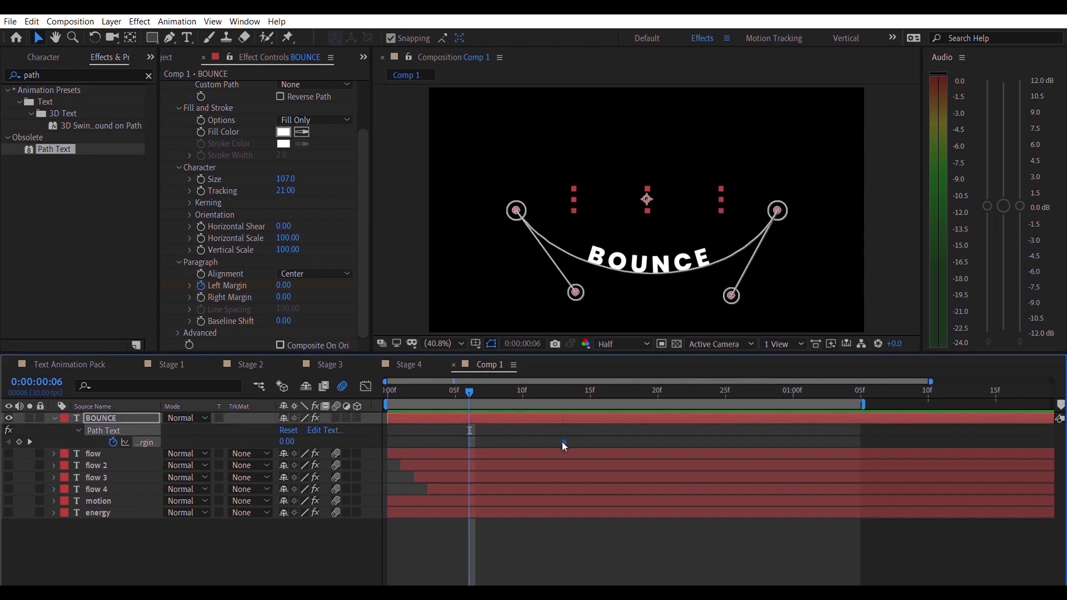
drag(539, 451, 566, 449)
drag(284, 285, 26, 248)
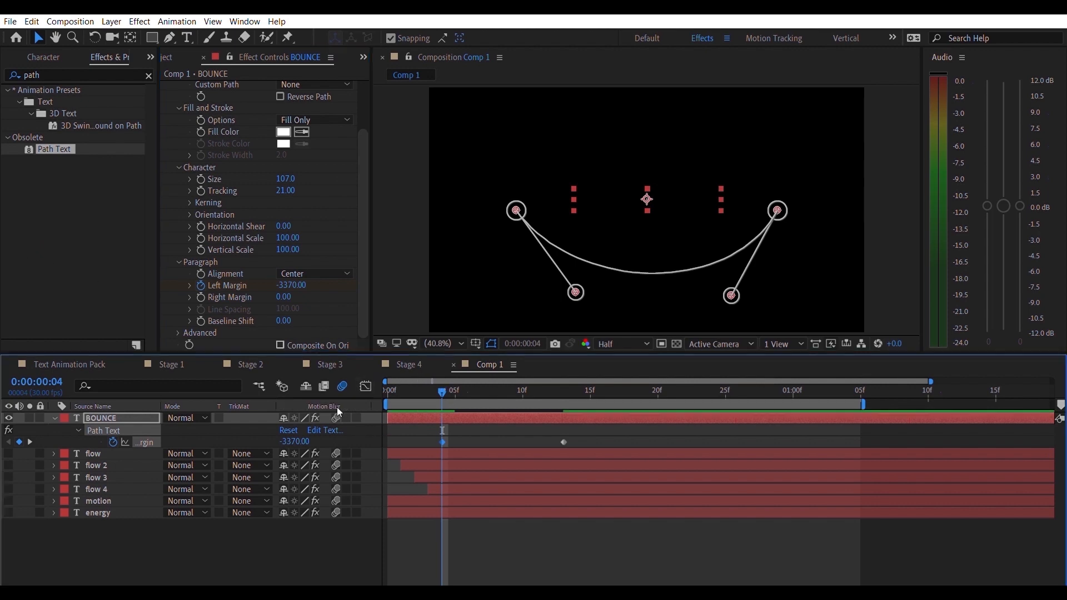
Step: Preview the entry, and copy the Left Margin 0 keyframe from frame 13 to frames 20 and 18
click(511, 387)
drag(513, 382, 566, 379)
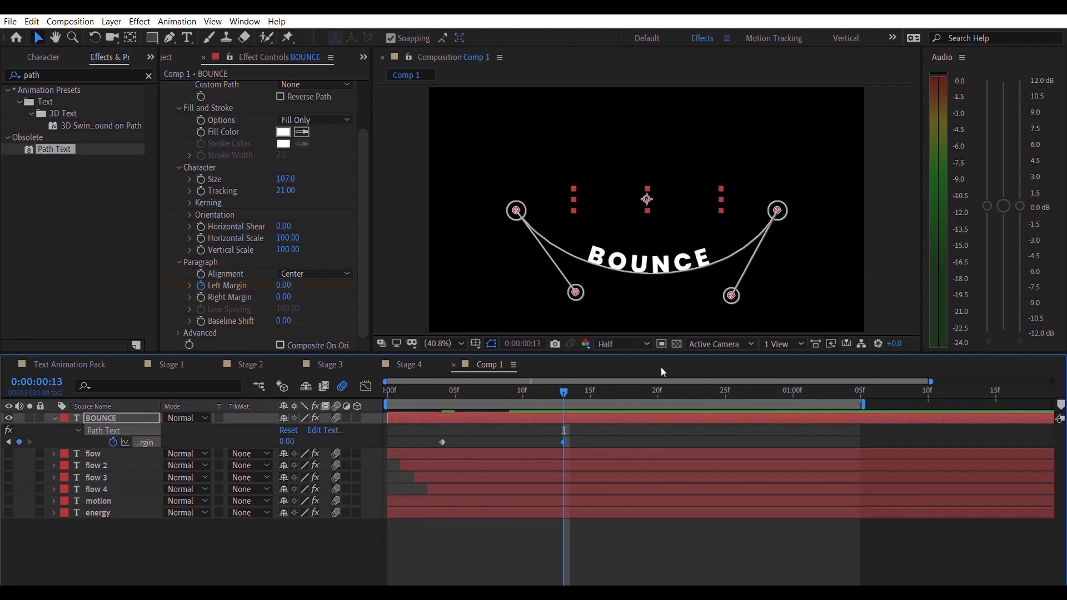
click(660, 388)
key(ctrl+v)
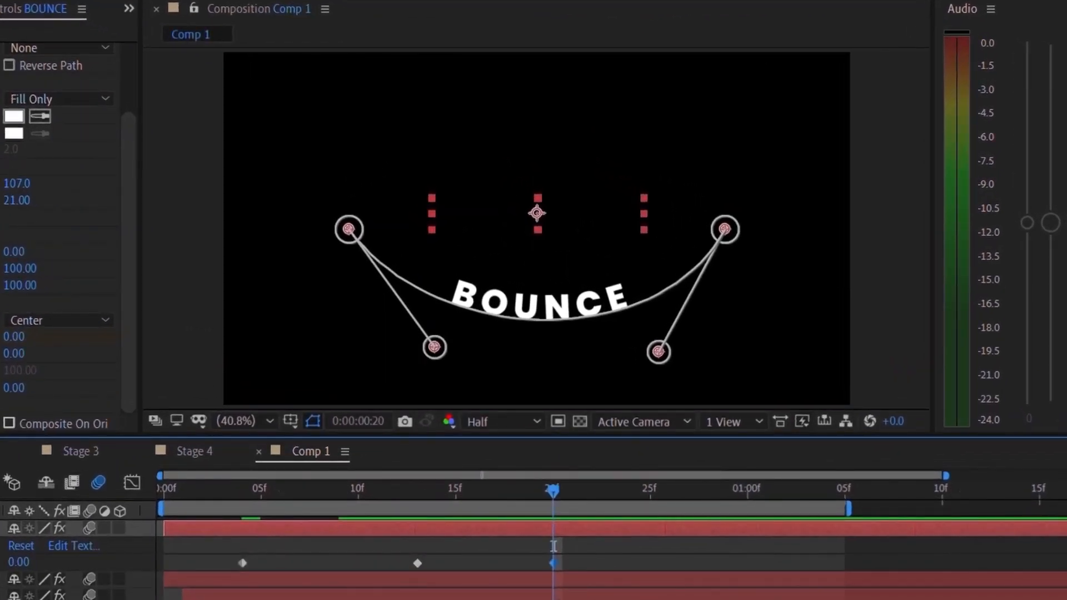
key(Page_Up)
key(Page_Up)
key(ctrl+v)
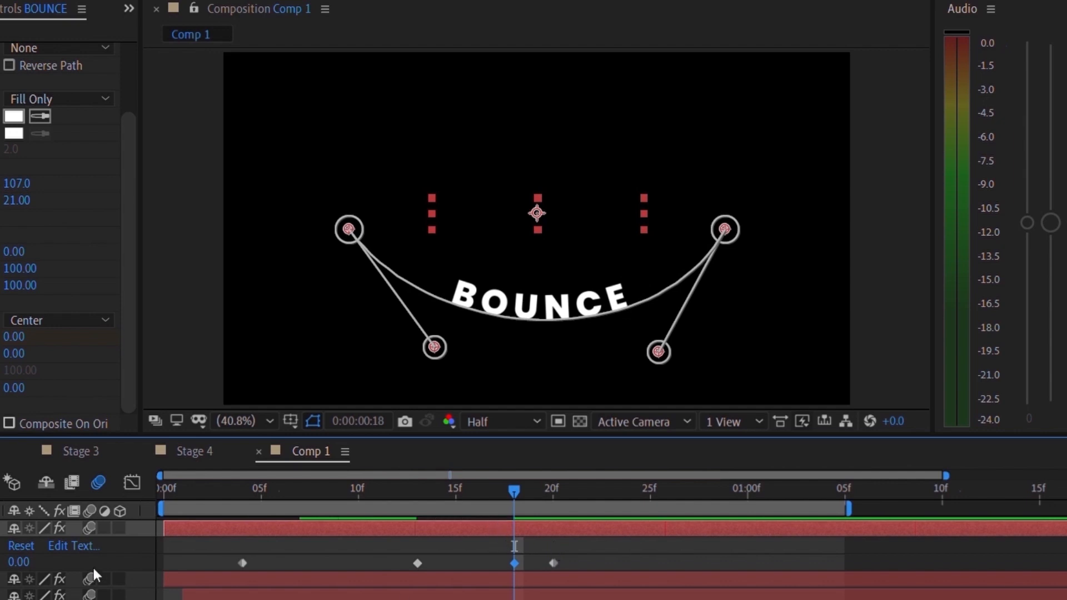
Step: Keyframe the Path Text Left Margin at -480 on frame 18, 100 on frame 20 and 0 on frame 22
drag(18, 562, 2, 564)
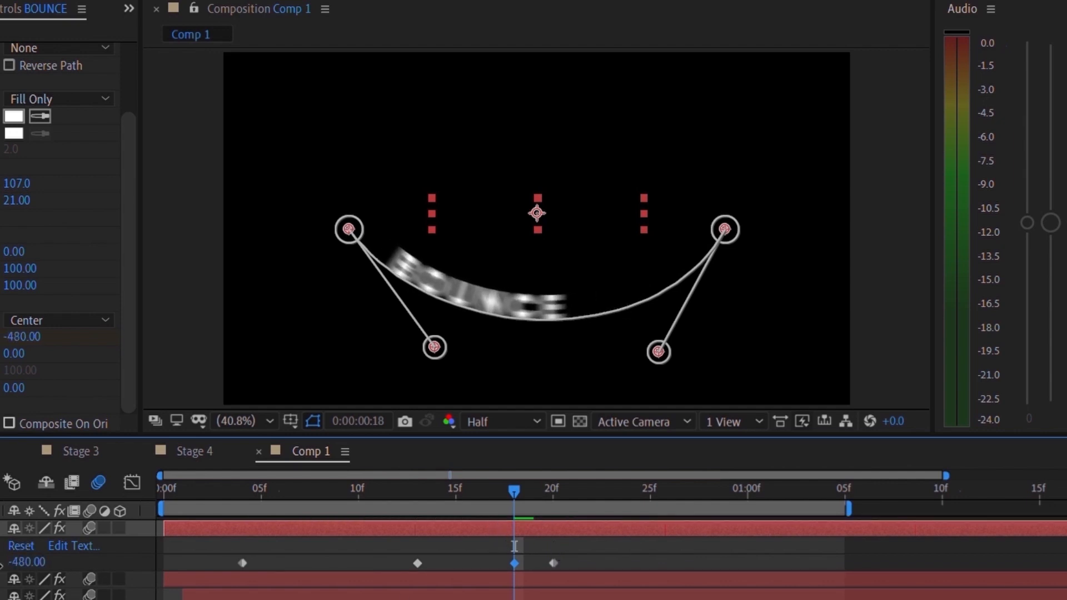
click(589, 551)
key(Page_Down)
key(Page_Down)
key(ctrl+v)
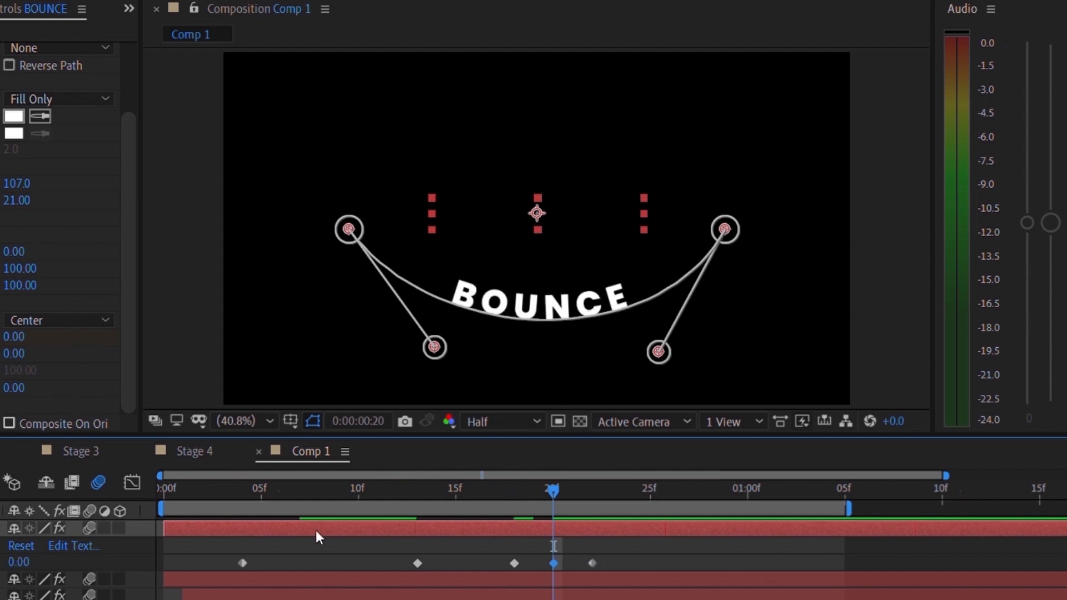
drag(28, 557, 50, 553)
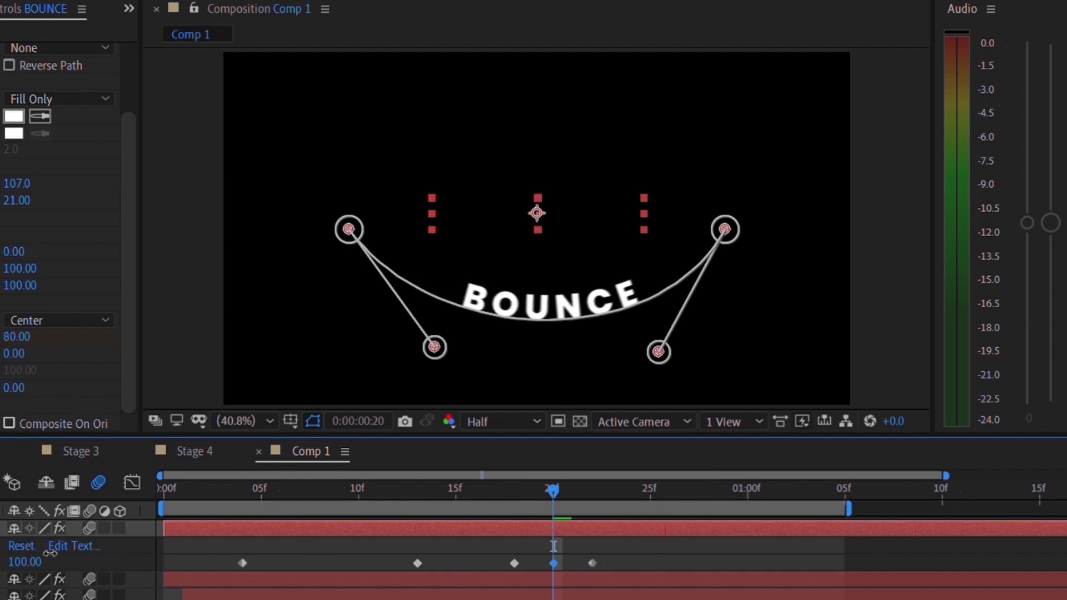
Step: Preview the bounce and apply Easy Ease to all Left Margin keyframes, spaced at frames 4, 13, 20, 25 and 27
key(space)
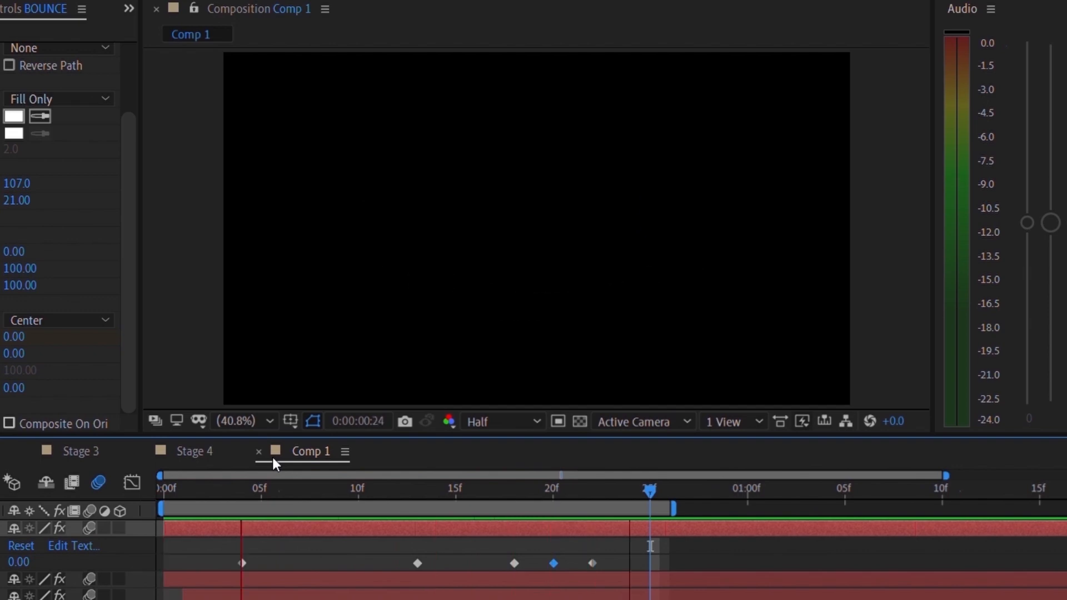
key(space)
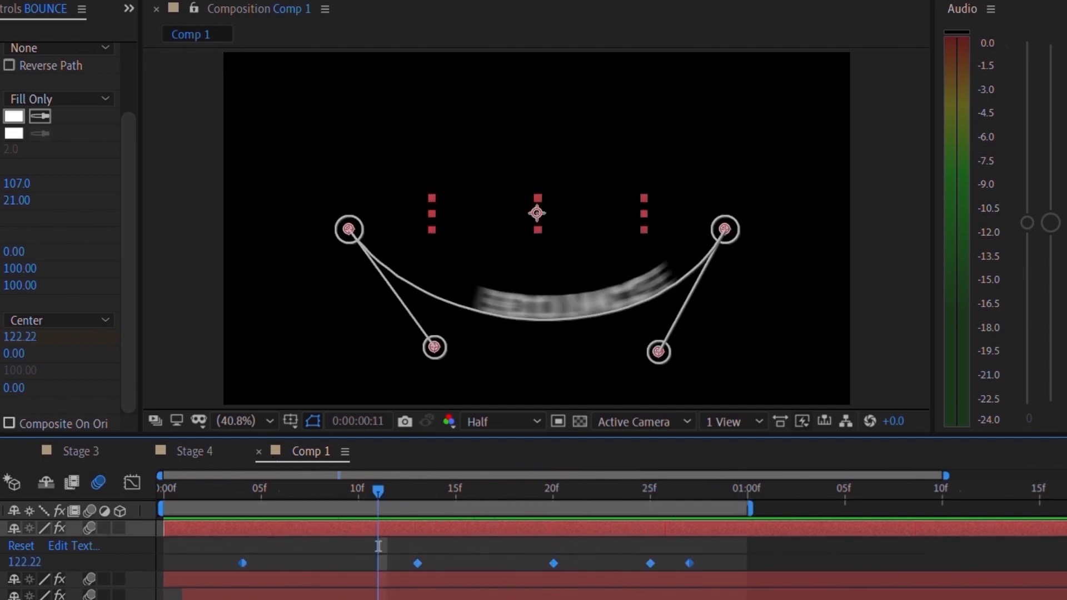
key(F9)
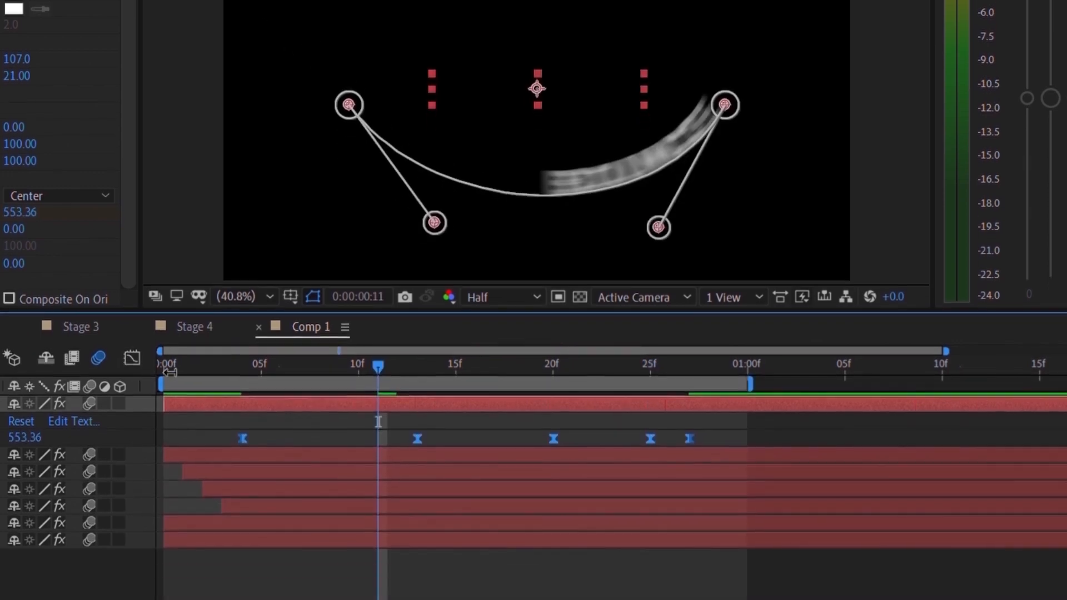
Step: Lengthen the ease into the last Left Margin keyframe on the speed graph and move that keyframe to 0:00:01:00
click(131, 482)
mouse_move(681, 508)
mouse_down()
mouse_move(663, 511)
mouse_move(672, 510)
mouse_up()
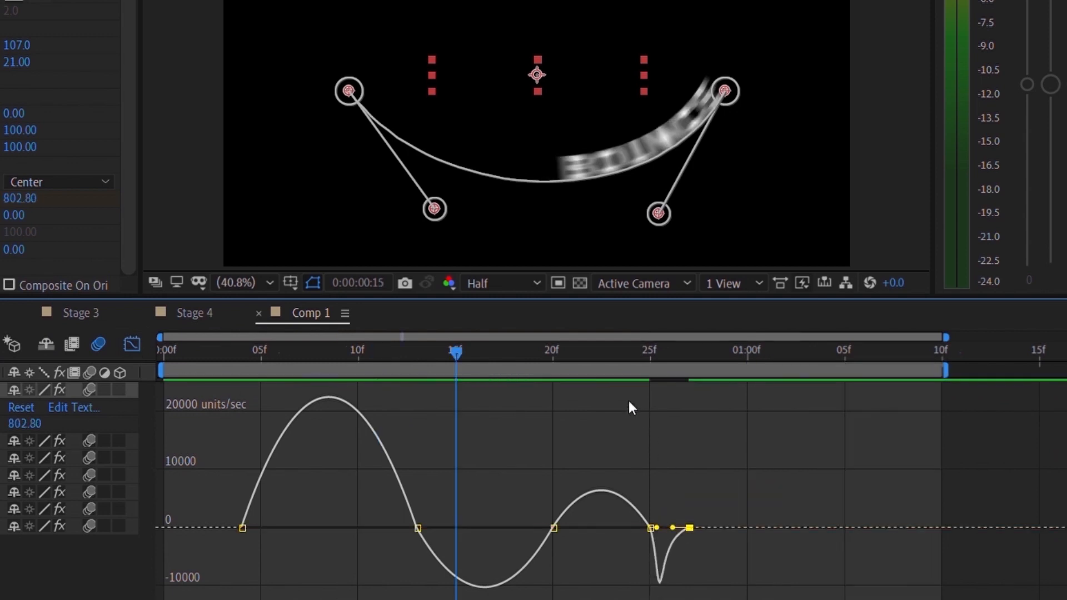
click(132, 344)
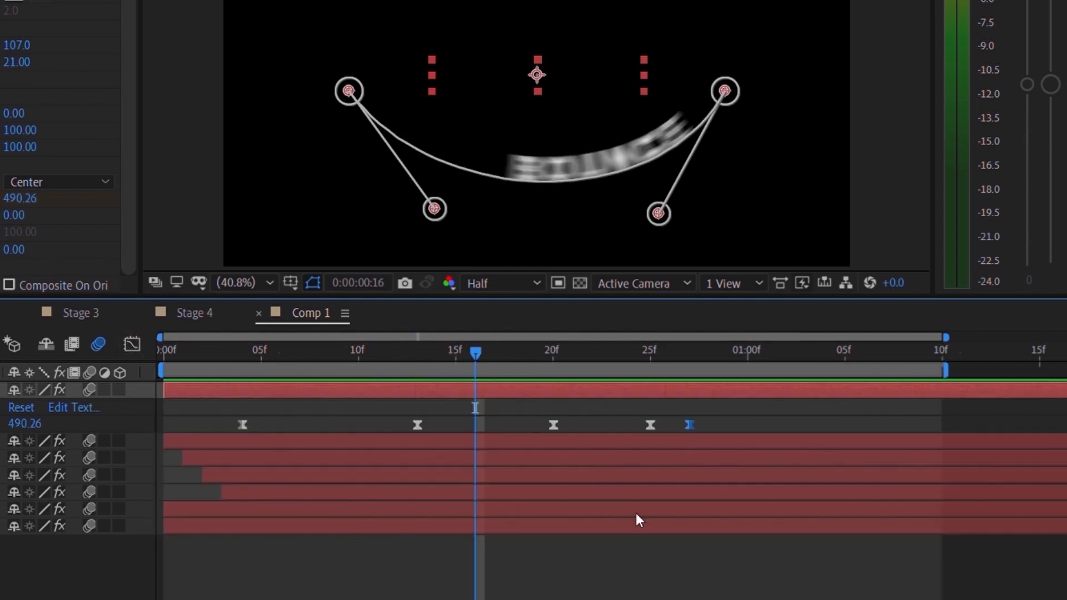
drag(689, 425, 747, 425)
Step: Preview the retimed bounce and paste the Echo effect onto the BOUNCE layer
key(space)
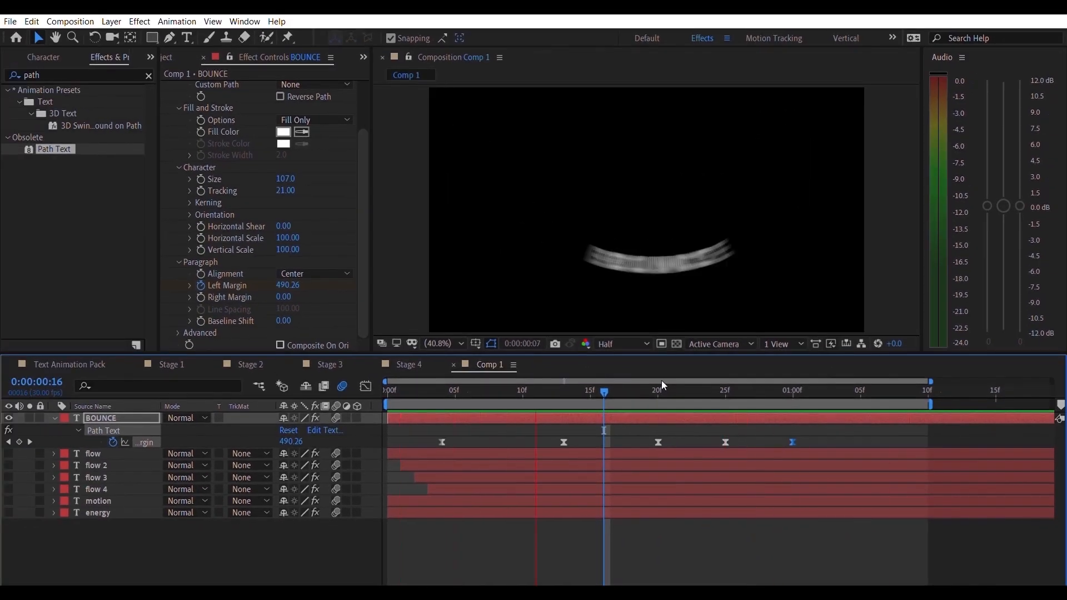
key(space)
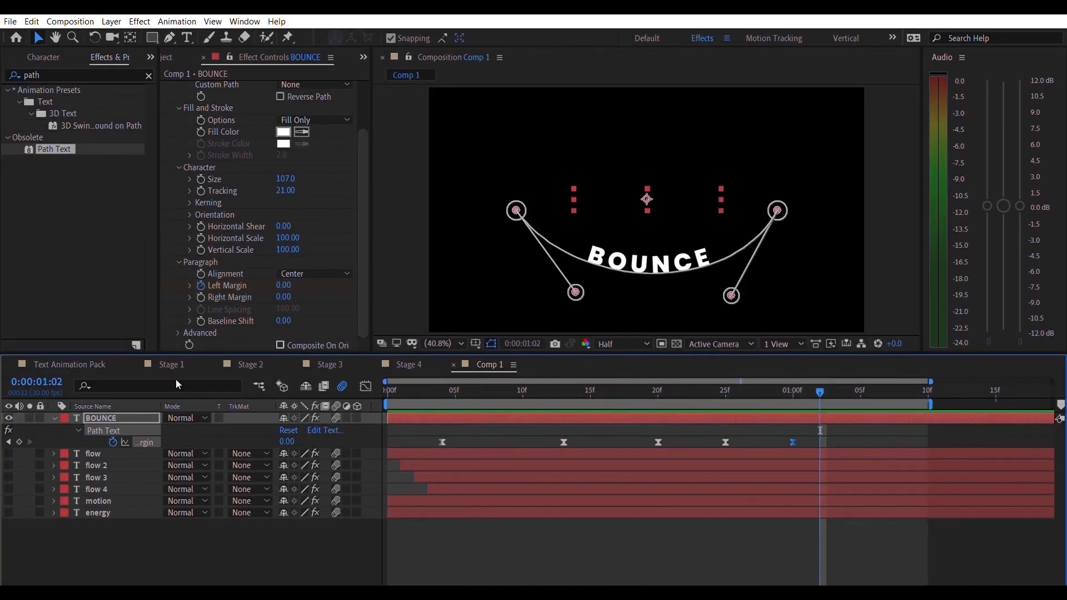
key(ctrl+v)
key(space)
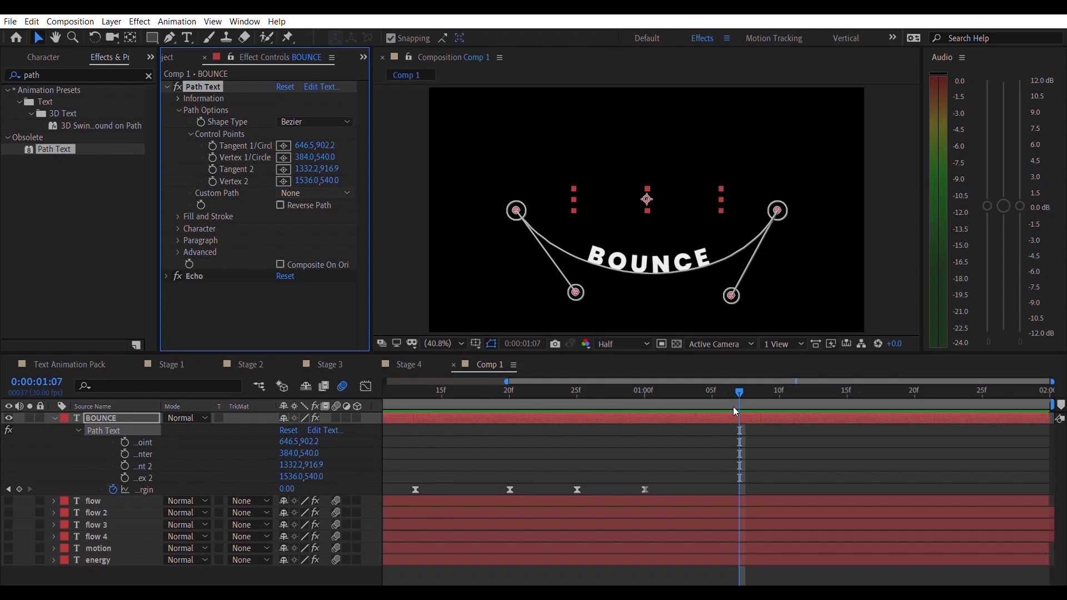
Step: Split the BOUNCE layer at 0:00:01:07 and delete the Echo effect from the second part
click(734, 408)
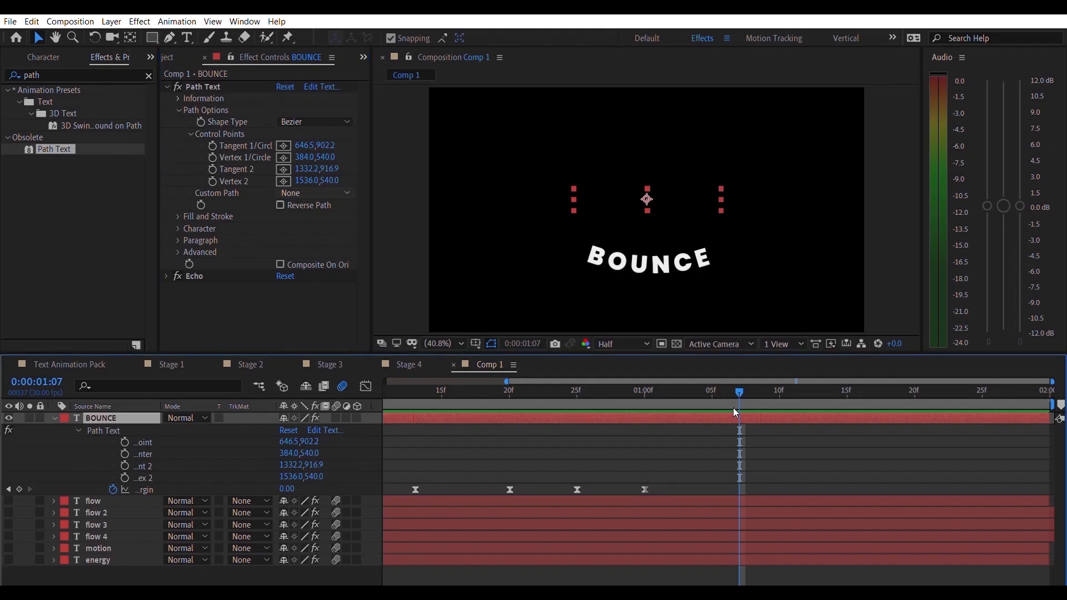
key(ctrl+shift+d)
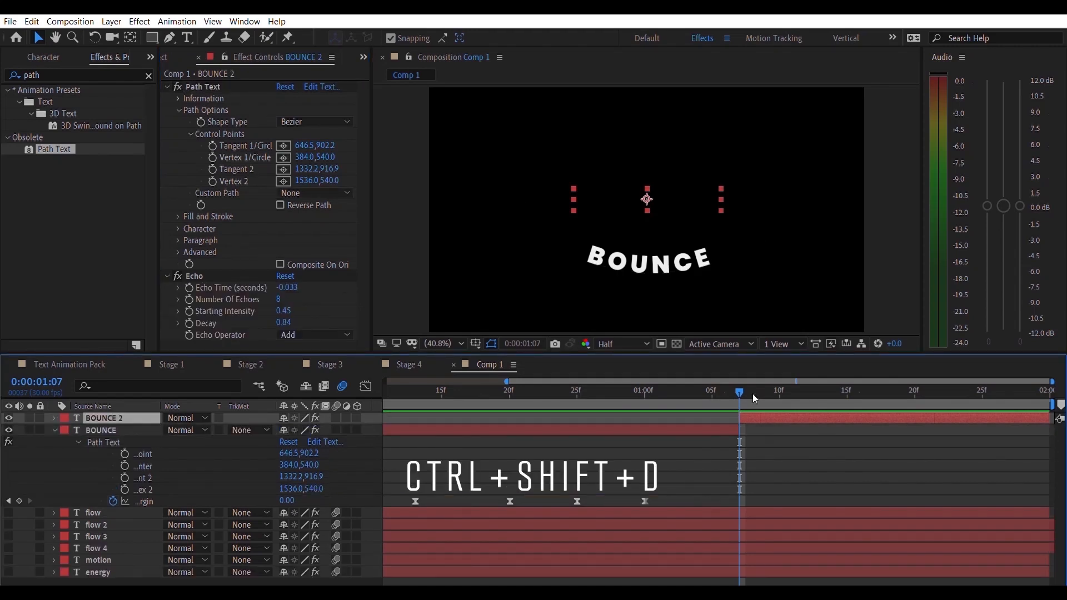
click(196, 269)
click(188, 260)
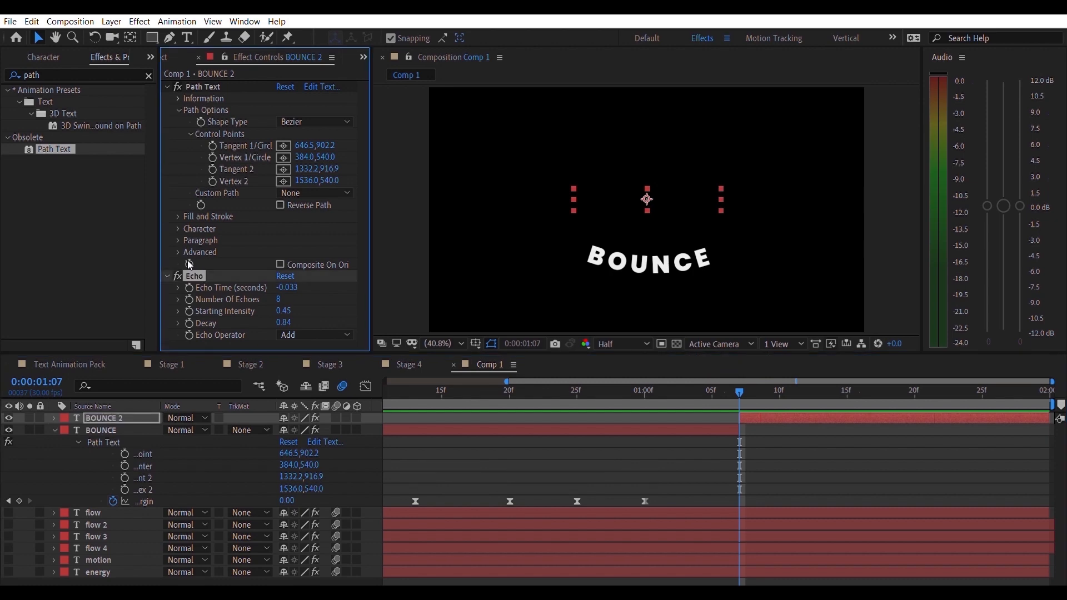
key(Delete)
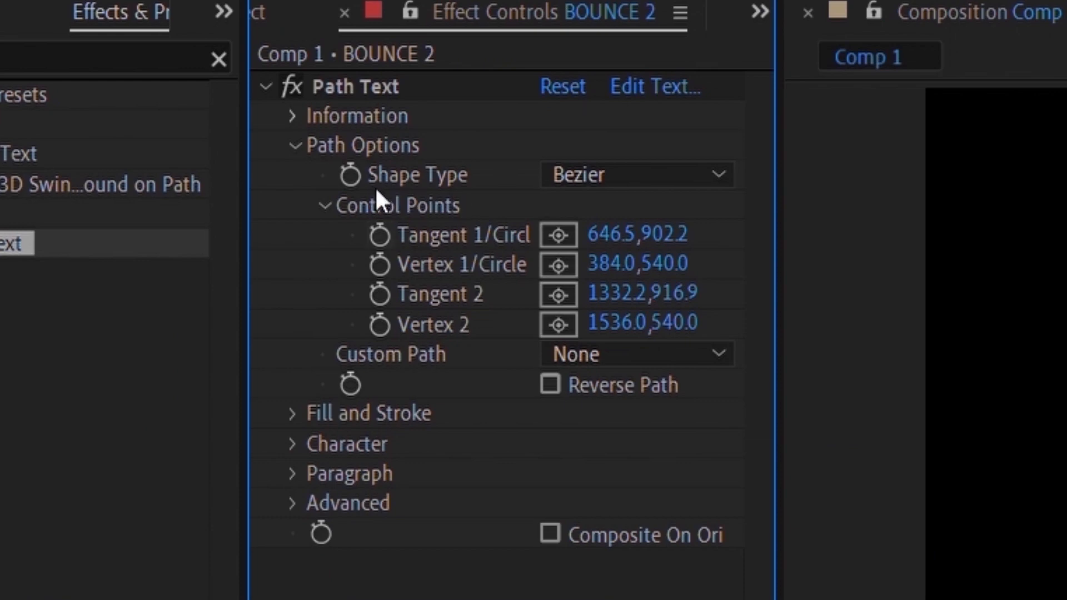
click(139, 599)
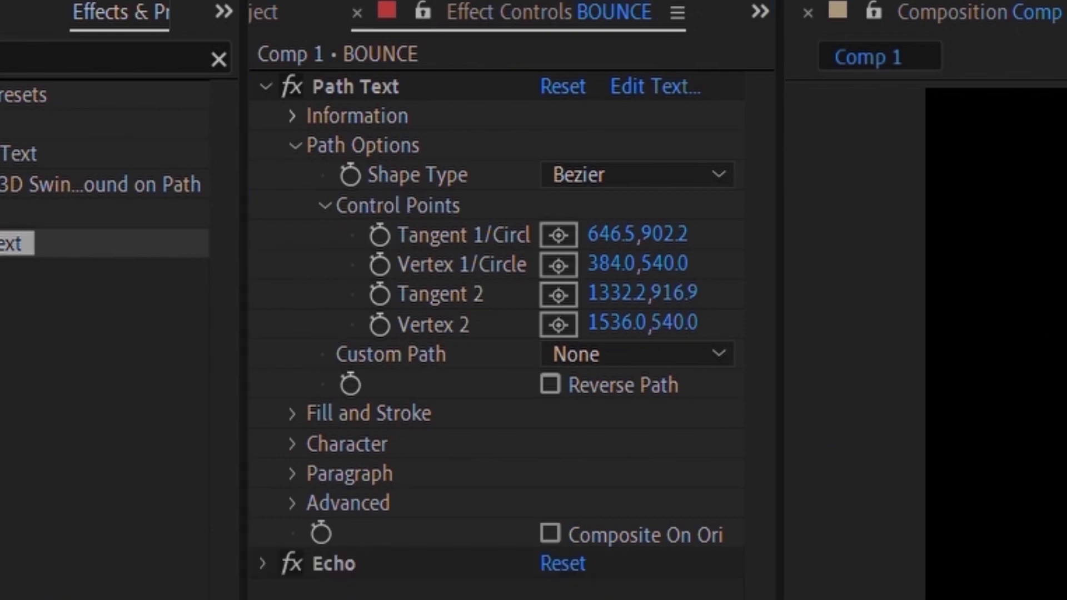
click(139, 599)
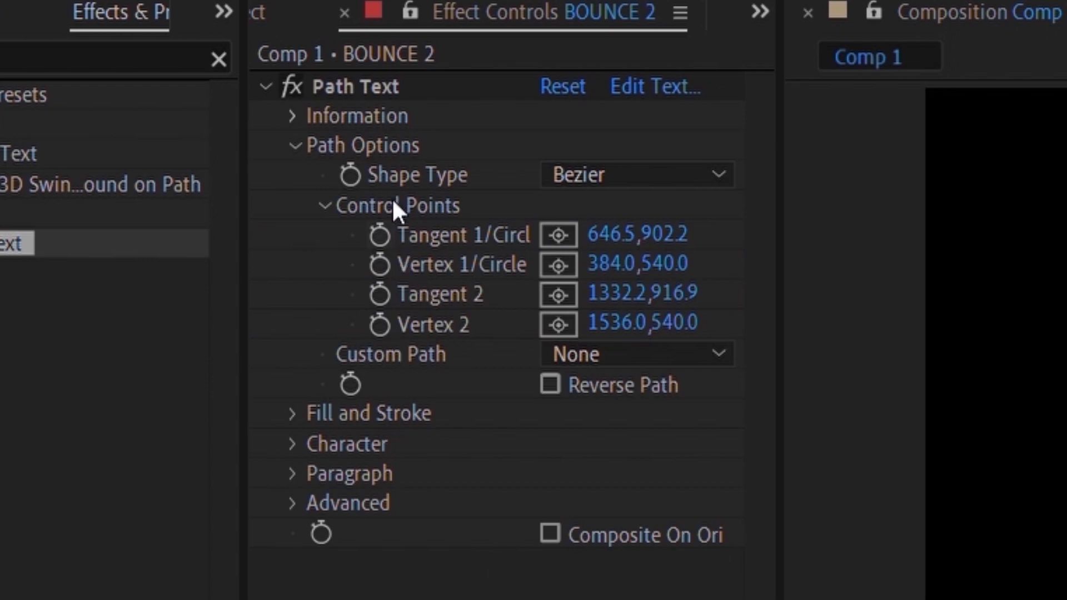
Step: Keyframe all four Path Text control points at 0:00:01:10 and flatten the path at 0:00:01:15 with both tangents' Y at 540
drag(379, 236, 388, 318)
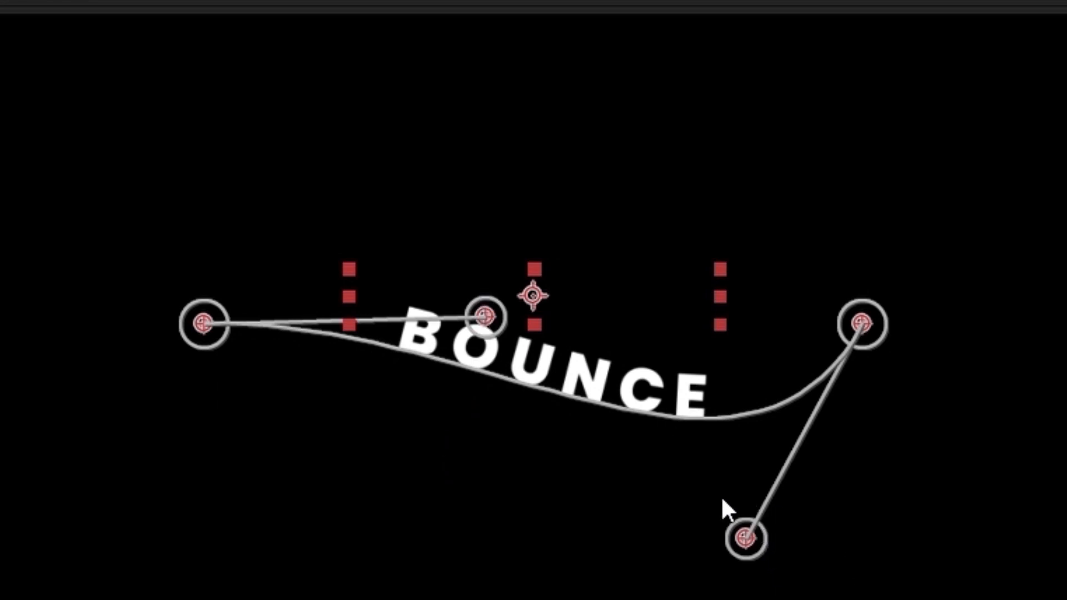
drag(721, 495, 679, 298)
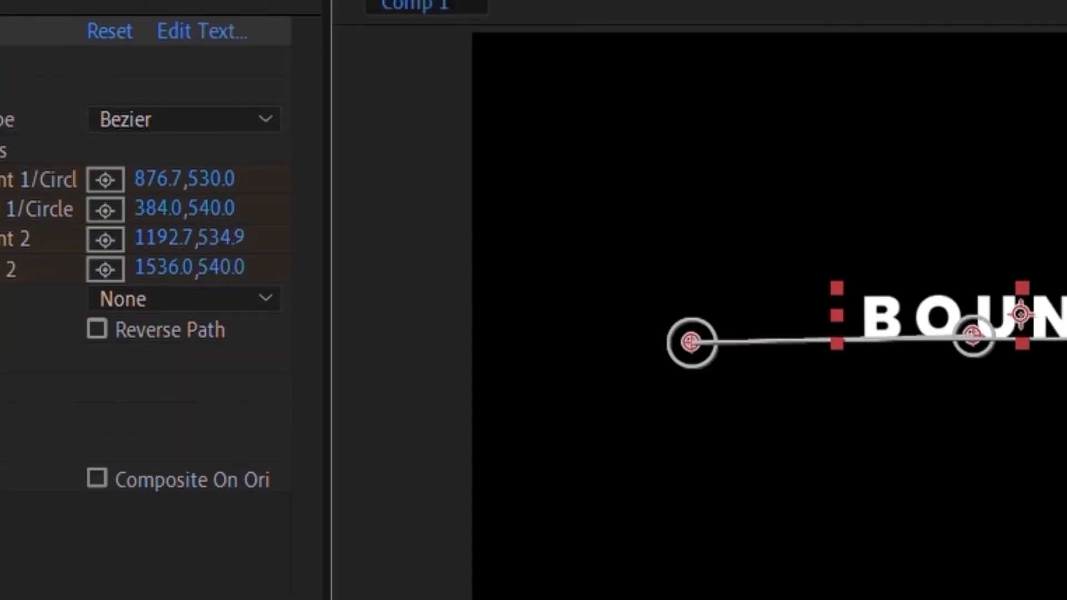
click(214, 179)
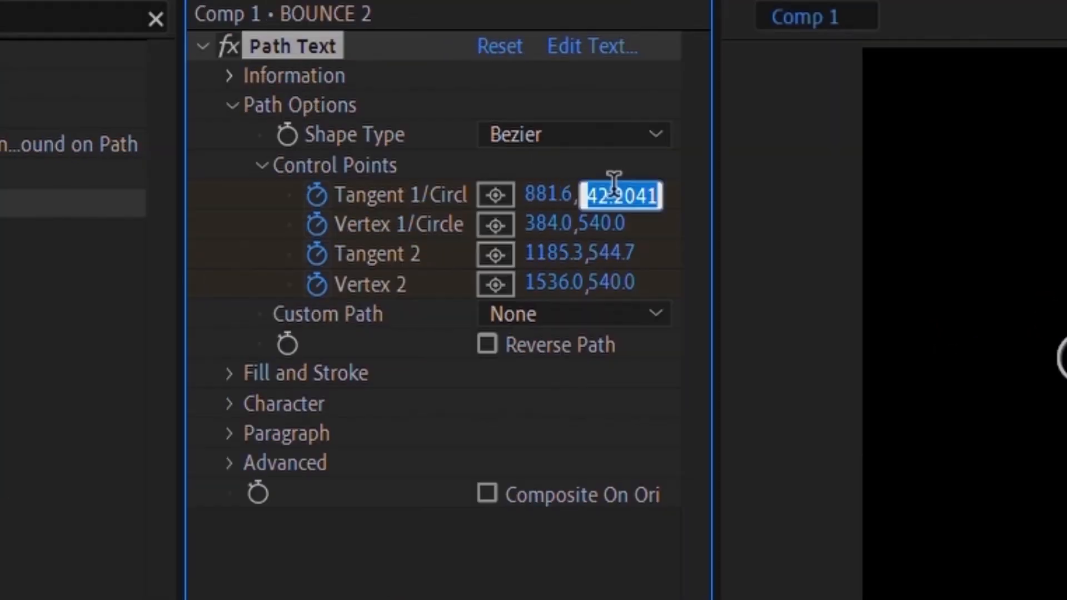
text(54)
text(0)
click(618, 253)
text(540)
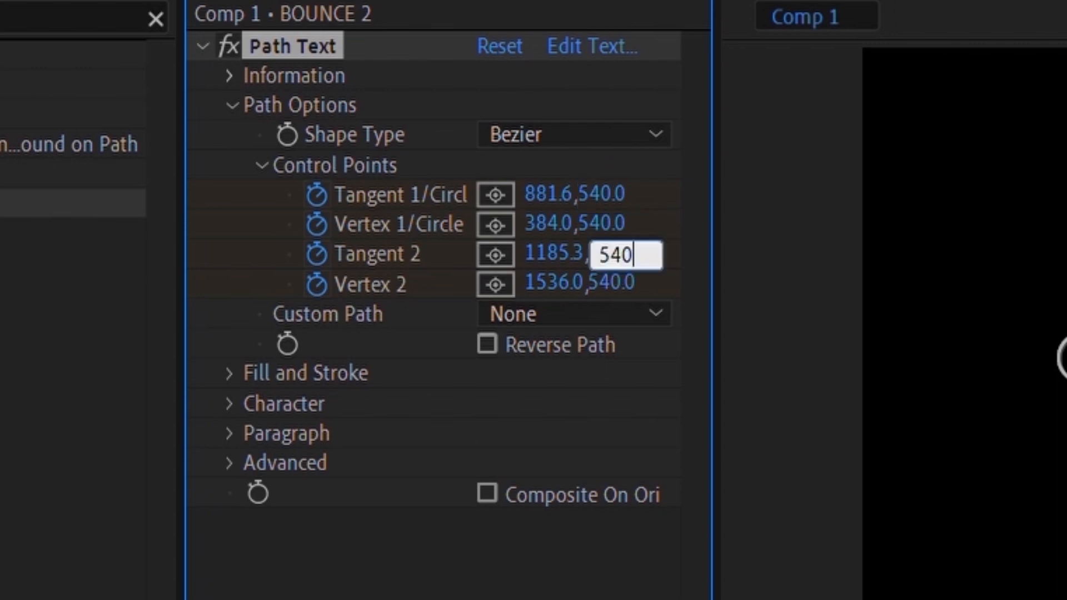
click(616, 532)
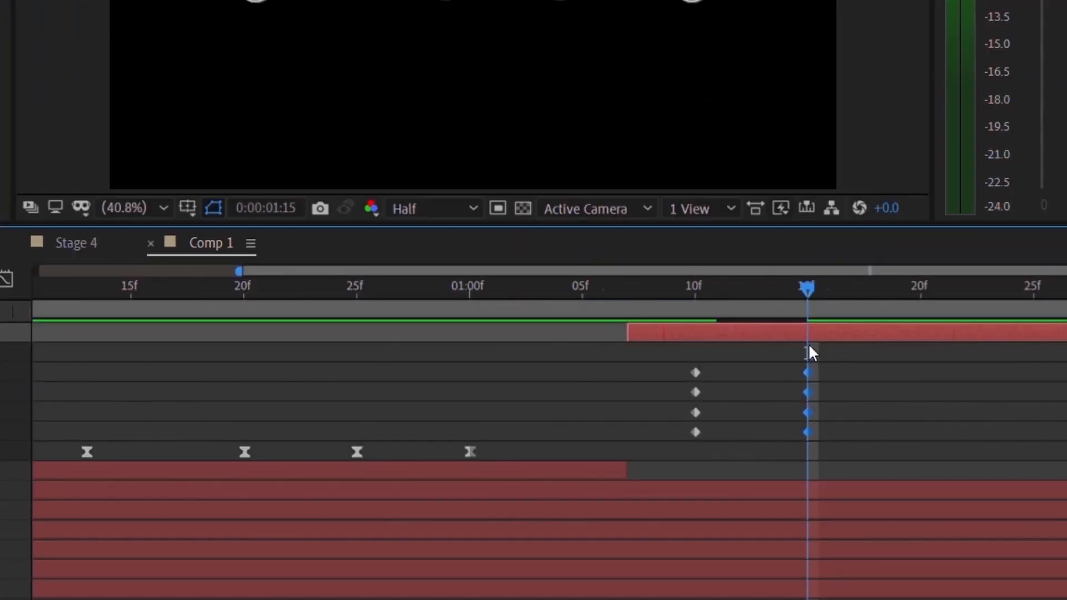
Step: Place the flat-path keyframes at 0:00:01:21 with a copy at 0:00:01:15, and raise both tangents at 0:00:01:15 into a gentle upward arch
drag(808, 344, 935, 345)
key(ctrl+v)
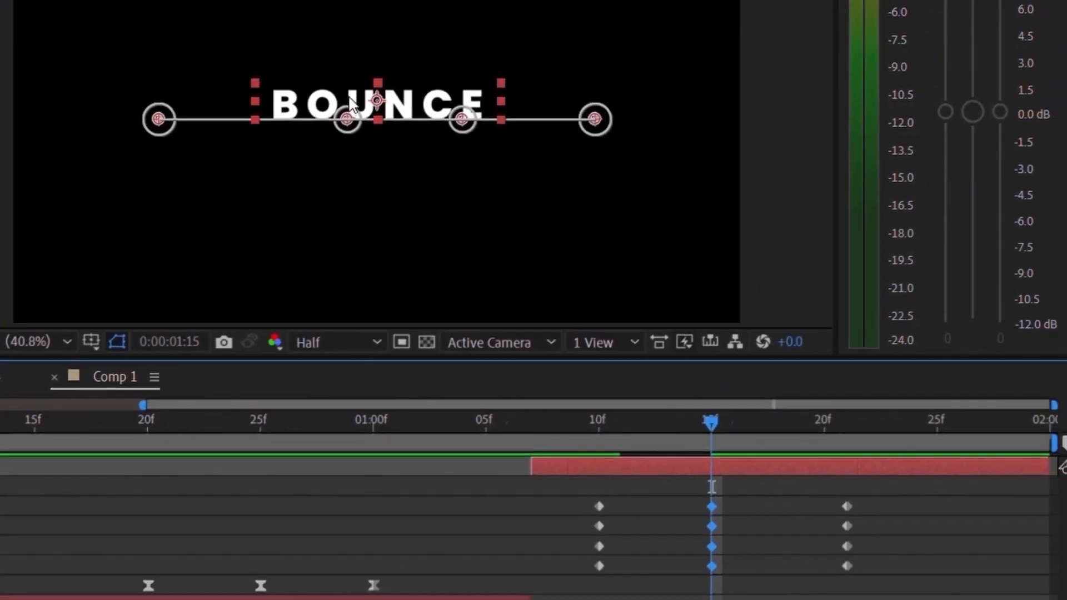
drag(348, 111, 357, 59)
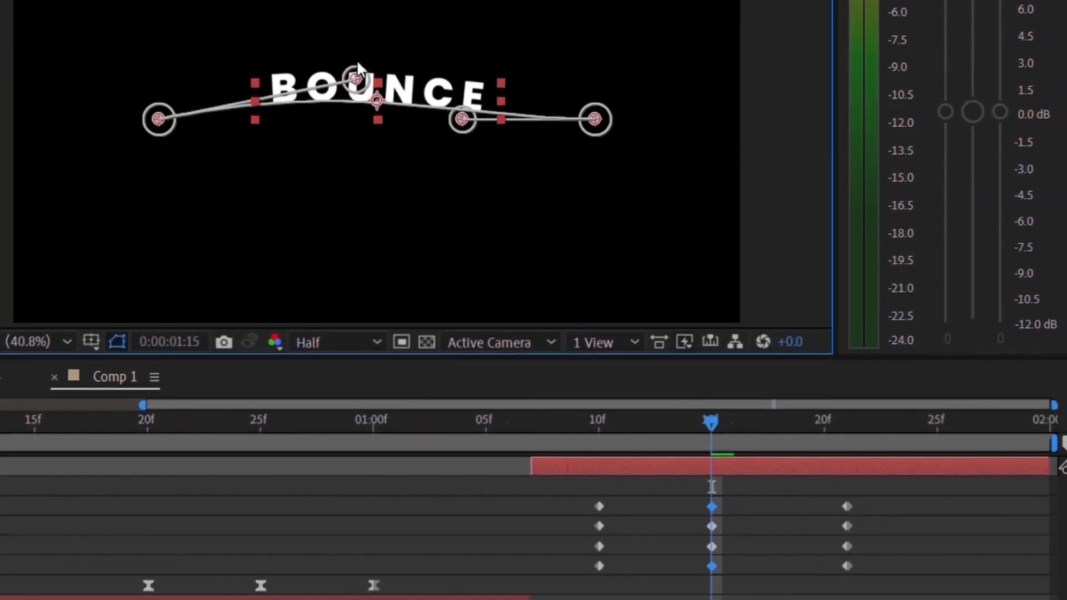
drag(461, 119, 470, 91)
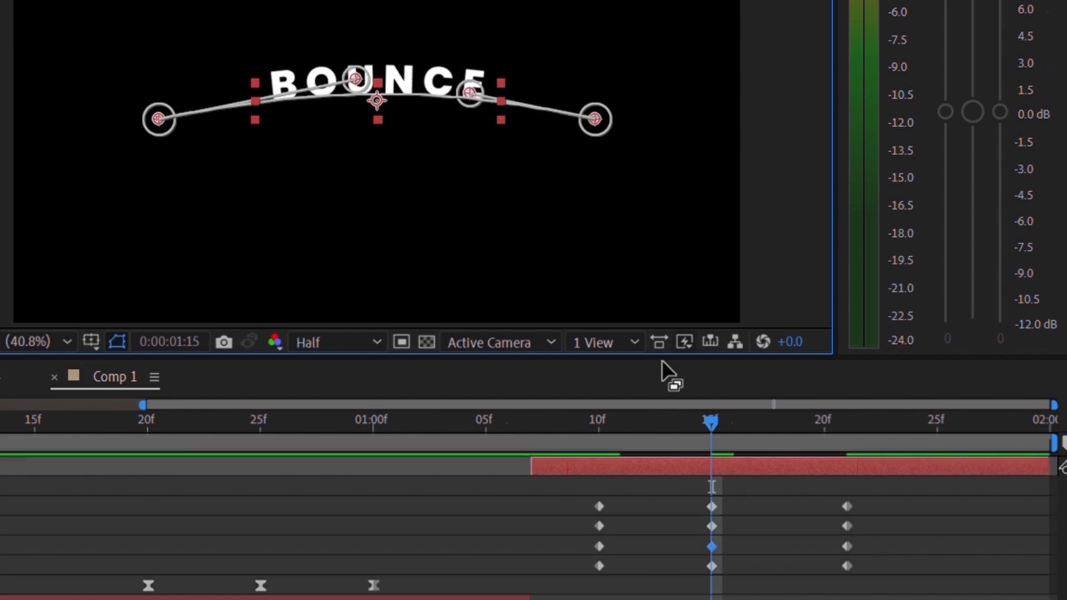
Step: Paste the flat-path keyframes at 0:00:01:18 and lower both tangents there into a slight downward dip
click(780, 420)
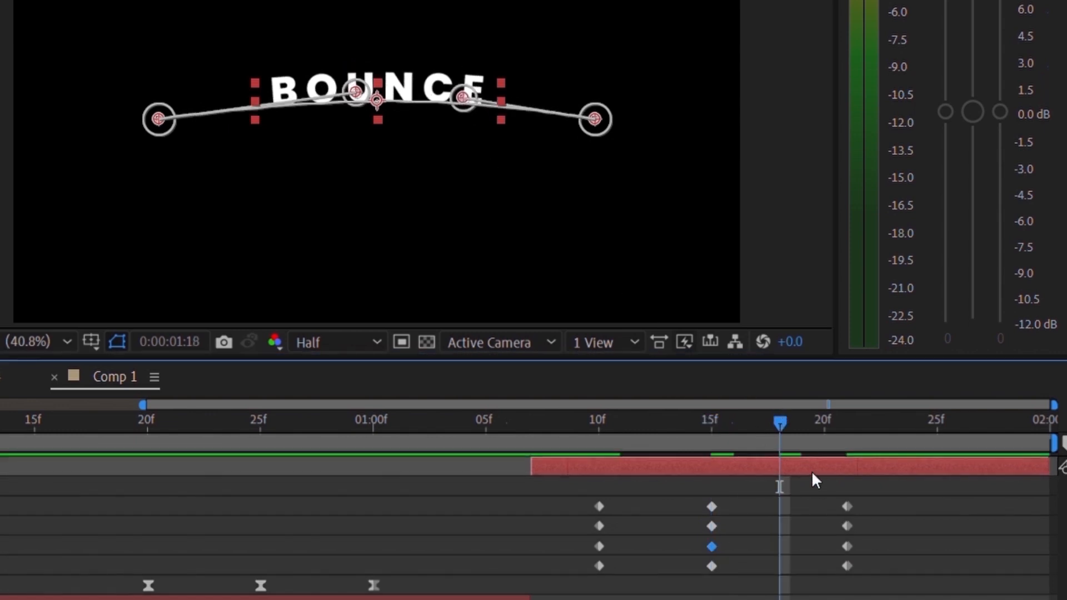
key(ctrl+v)
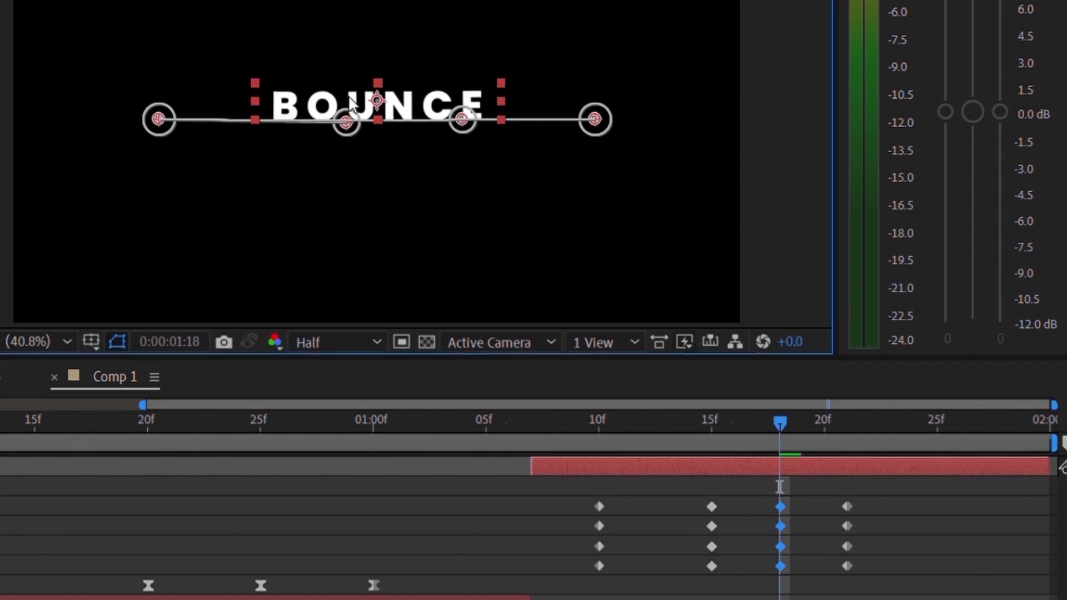
drag(346, 119, 346, 133)
drag(462, 119, 462, 135)
drag(346, 133, 347, 144)
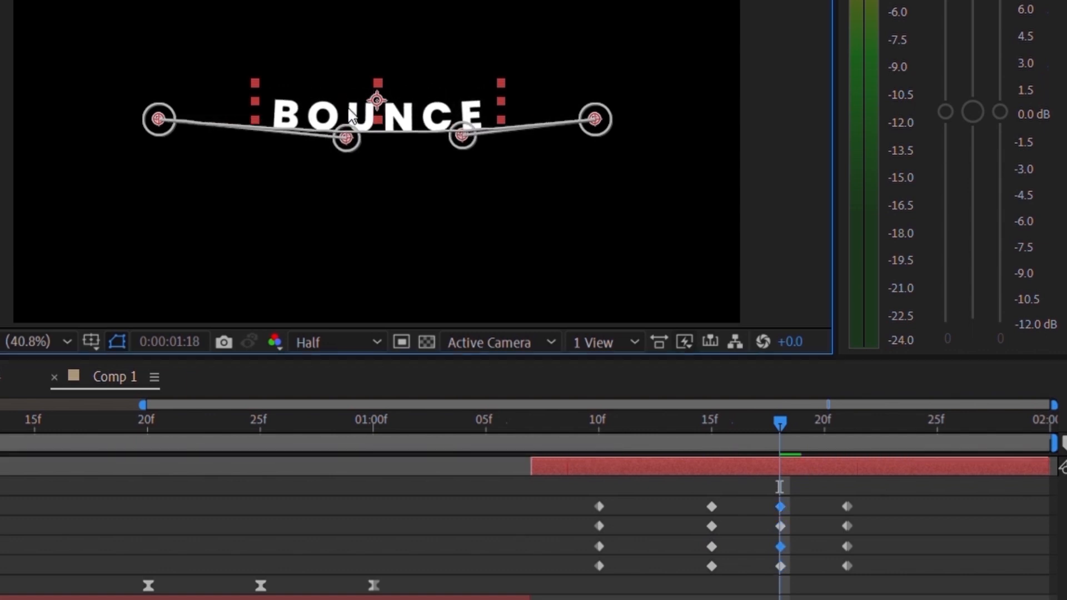
Step: Apply Easy Ease to the control-point keyframes, refine the ease on the last tangent keyframes, and preview the animation from the start
drag(580, 497, 901, 562)
key(F9)
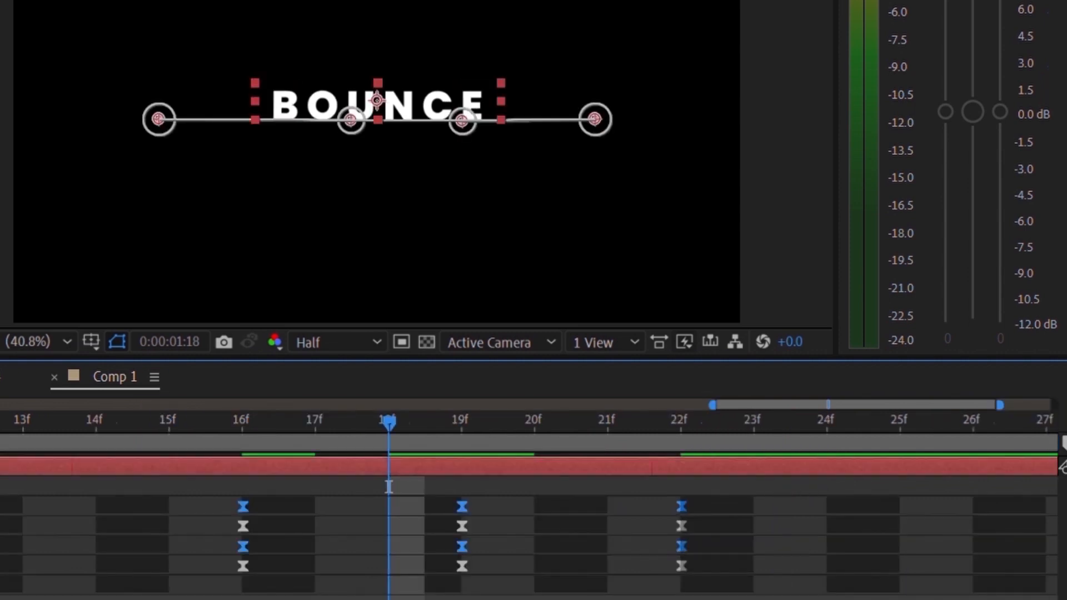
drag(771, 551, 745, 551)
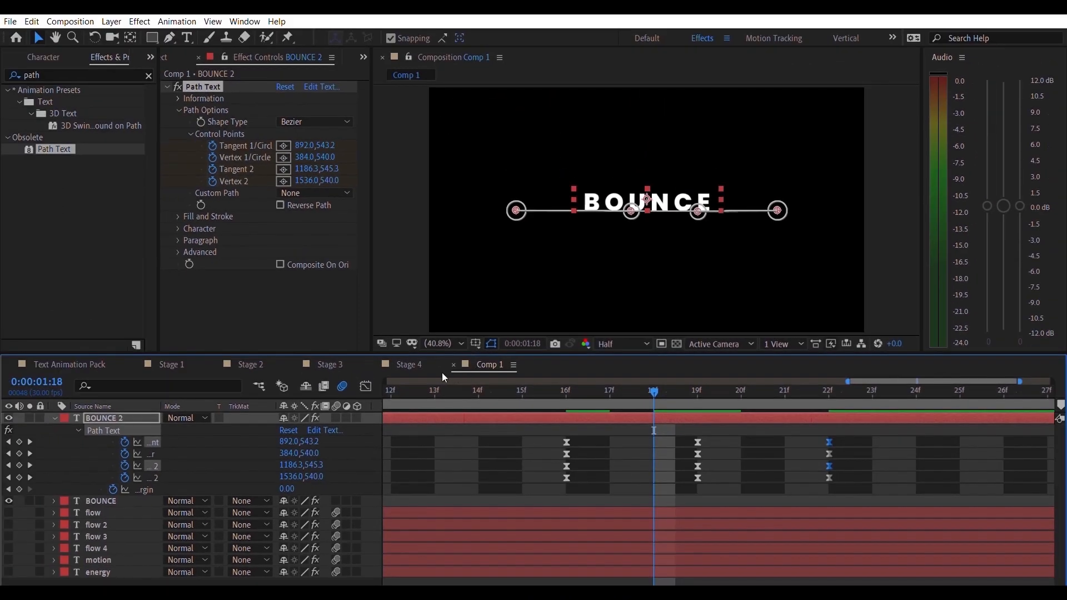
click(387, 387)
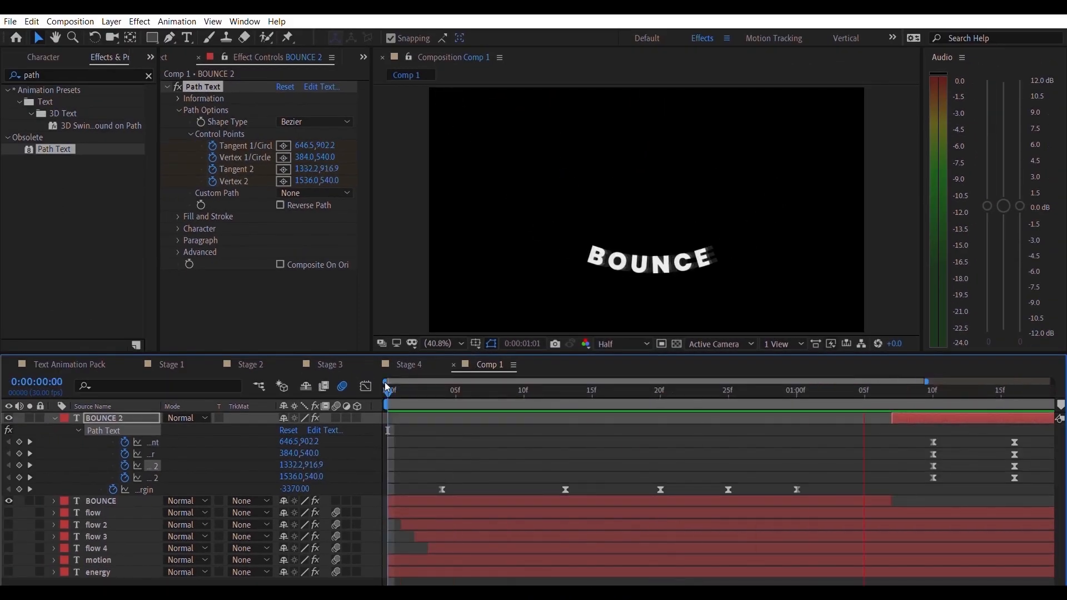